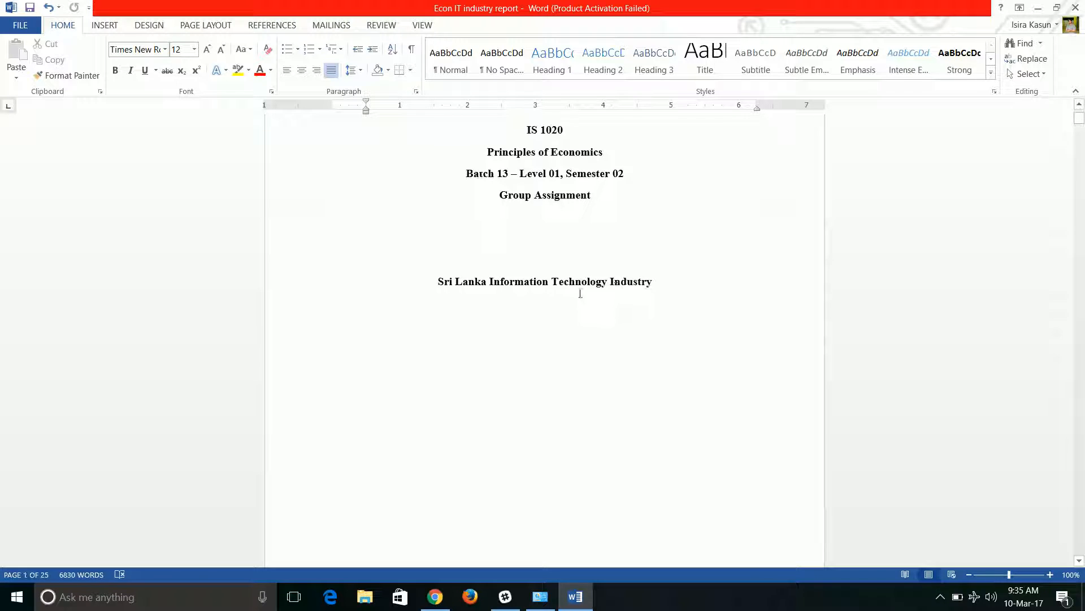
Scroll through the report's opening pages: cover page, title page, table of contents and executive summary
{"action": "scroll", "coordinate": [552, 325], "scroll_direction": "up", "scroll_amount": 3}
{"action": "scroll", "coordinate": [553, 331], "scroll_direction": "up", "scroll_amount": 10}
{"action": "scroll", "coordinate": [545, 370], "scroll_direction": "down", "scroll_amount": 15}
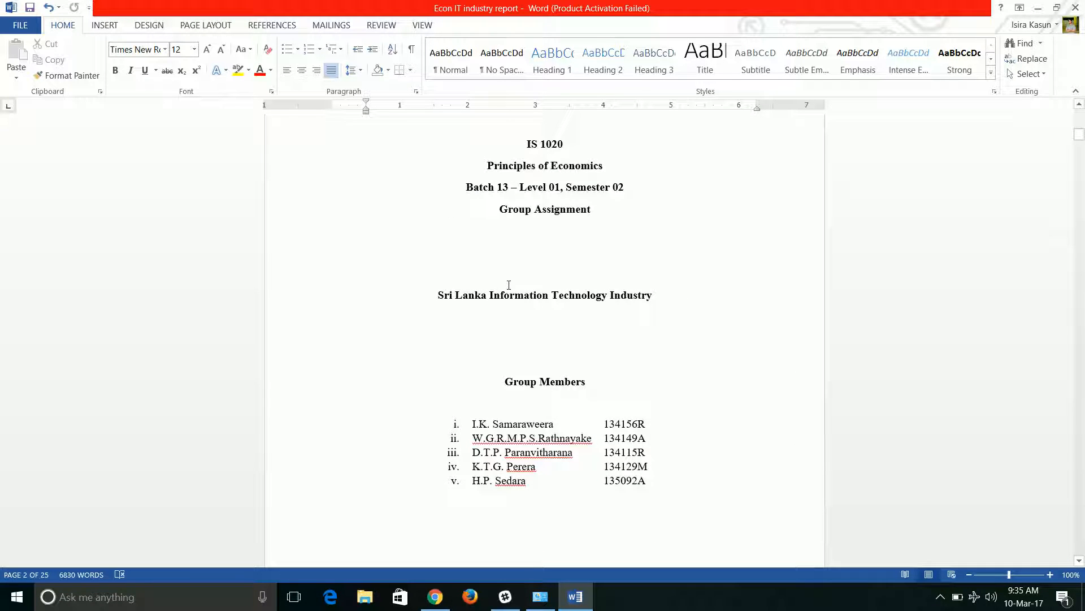
{"action": "scroll", "coordinate": [444, 335], "scroll_direction": "down", "scroll_amount": 12}
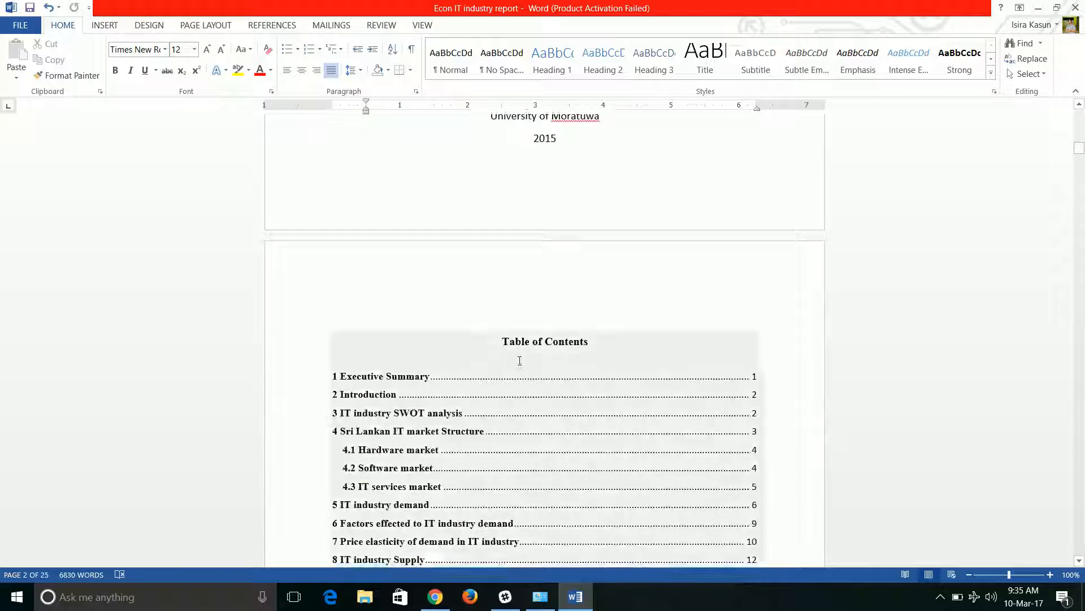
{"action": "scroll", "coordinate": [518, 357], "scroll_direction": "down", "scroll_amount": 15}
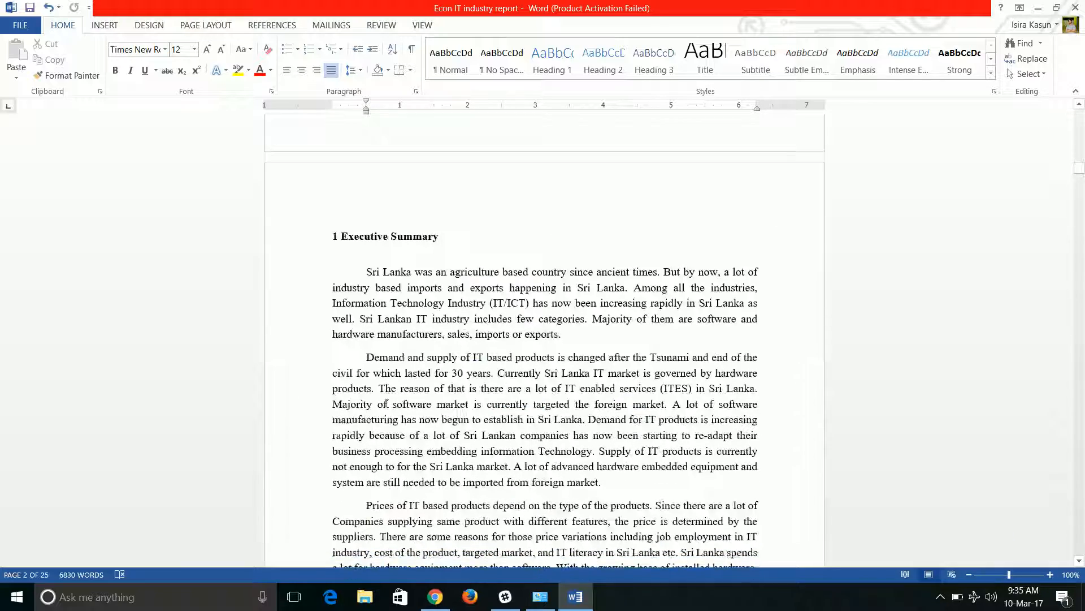
{"action": "scroll", "coordinate": [386, 403], "scroll_direction": "down", "scroll_amount": 4}
{"action": "scroll", "coordinate": [389, 397], "scroll_direction": "up", "scroll_amount": 5}
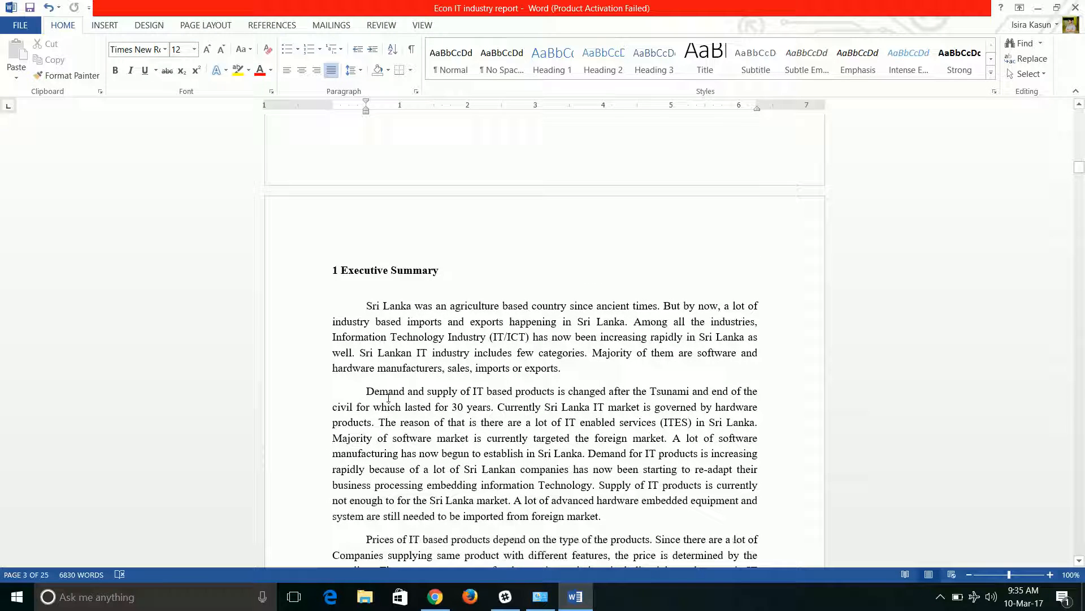
{"action": "scroll", "coordinate": [391, 394], "scroll_direction": "up", "scroll_amount": 4}
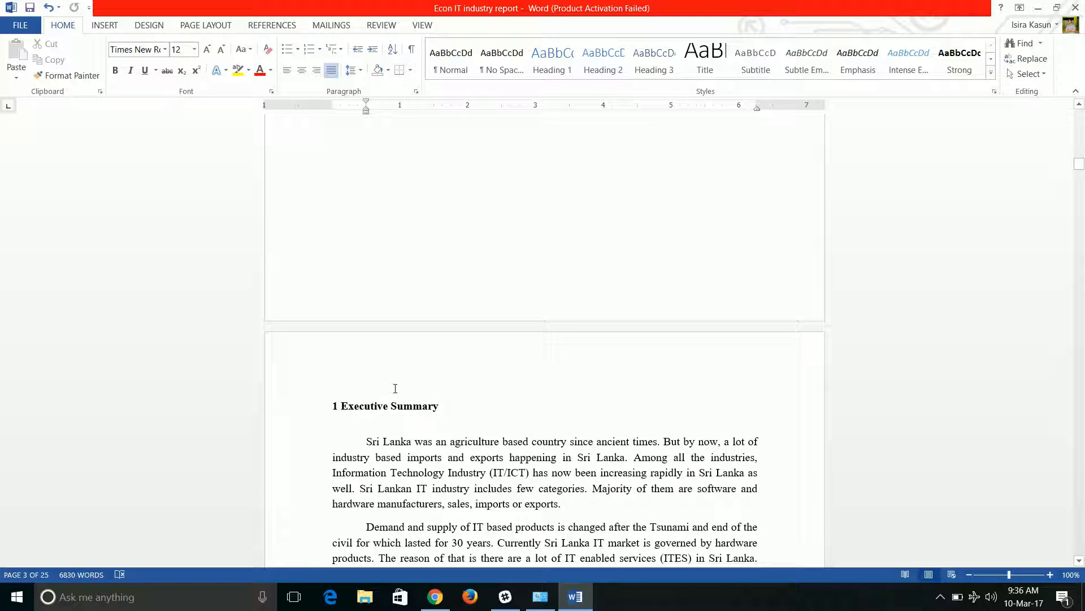
{"action": "scroll", "coordinate": [394, 391], "scroll_direction": "up", "scroll_amount": 15}
{"action": "left_click", "coordinate": [397, 378]}
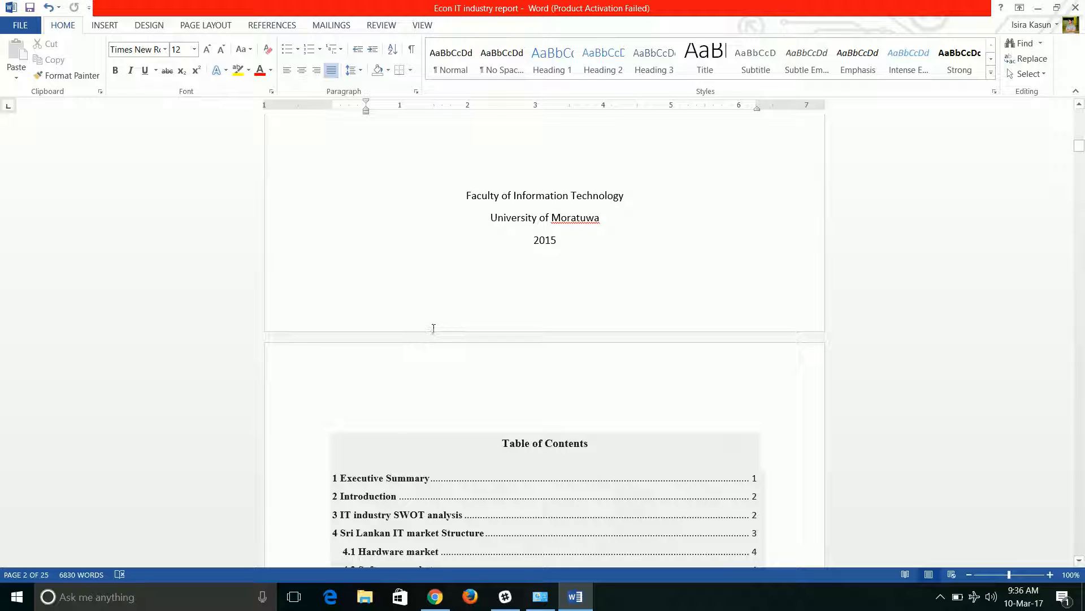
{"action": "scroll", "coordinate": [434, 328], "scroll_direction": "up", "scroll_amount": 4}
{"action": "scroll", "coordinate": [434, 329], "scroll_direction": "up", "scroll_amount": 14}
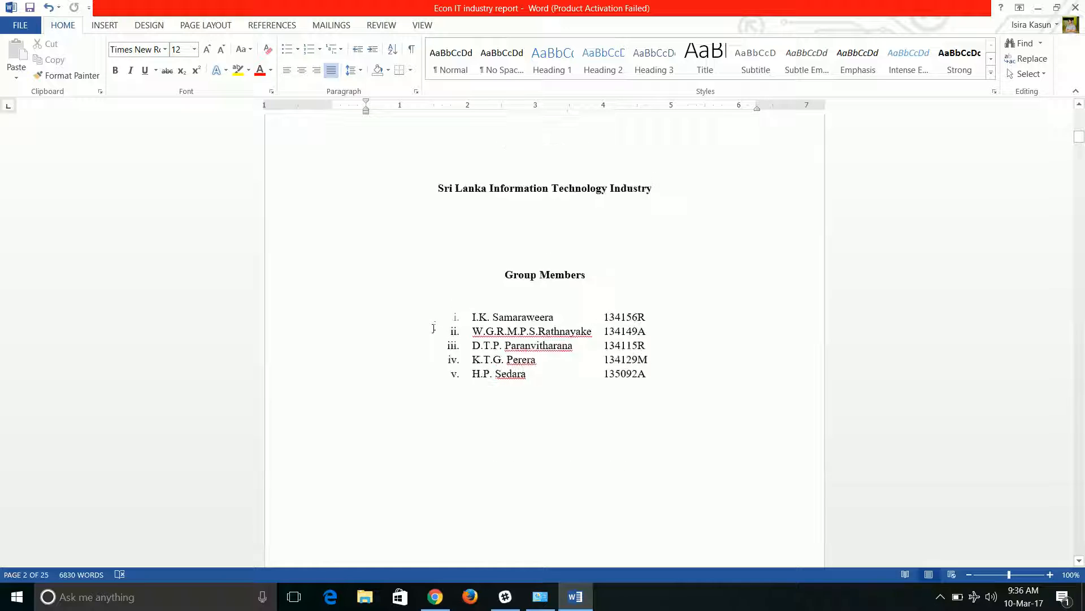
{"action": "scroll", "coordinate": [434, 329], "scroll_direction": "up", "scroll_amount": 13}
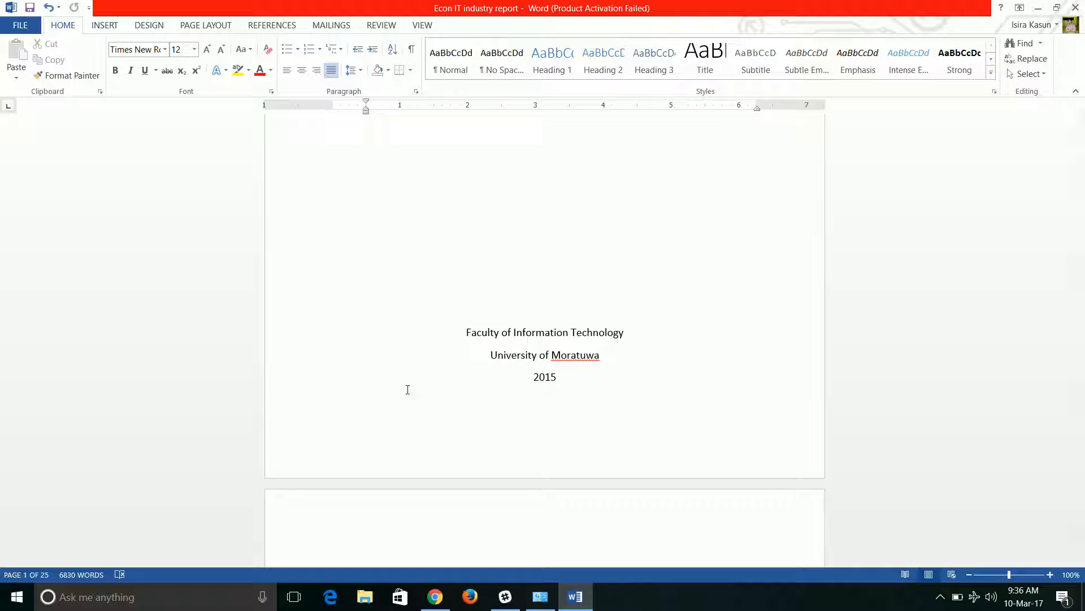
{"action": "scroll", "coordinate": [492, 363], "scroll_direction": "up", "scroll_amount": 8}
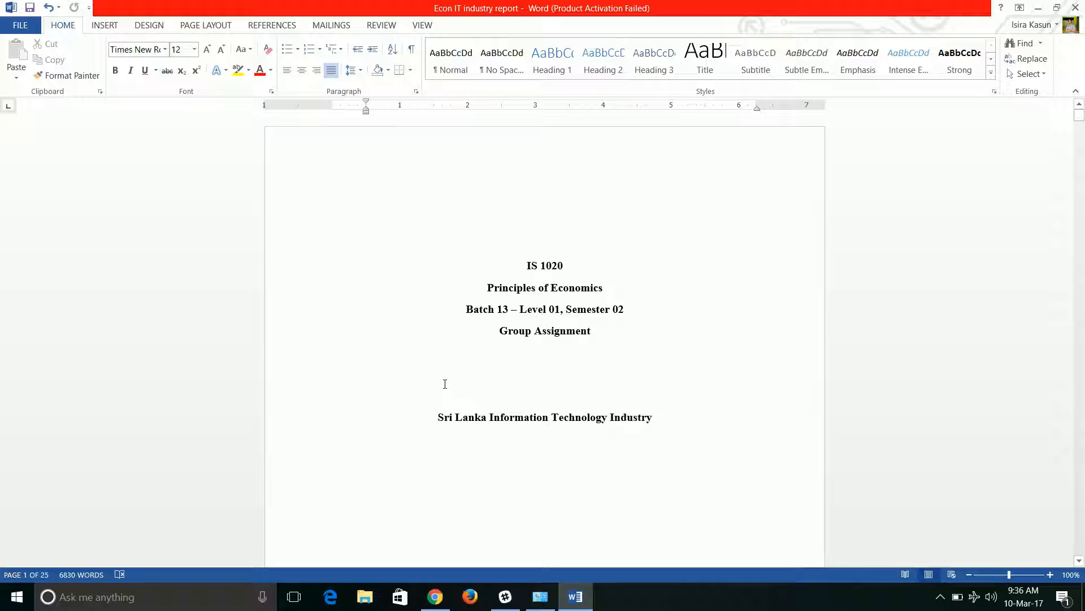
{"action": "scroll", "coordinate": [483, 365], "scroll_direction": "down", "scroll_amount": 10}
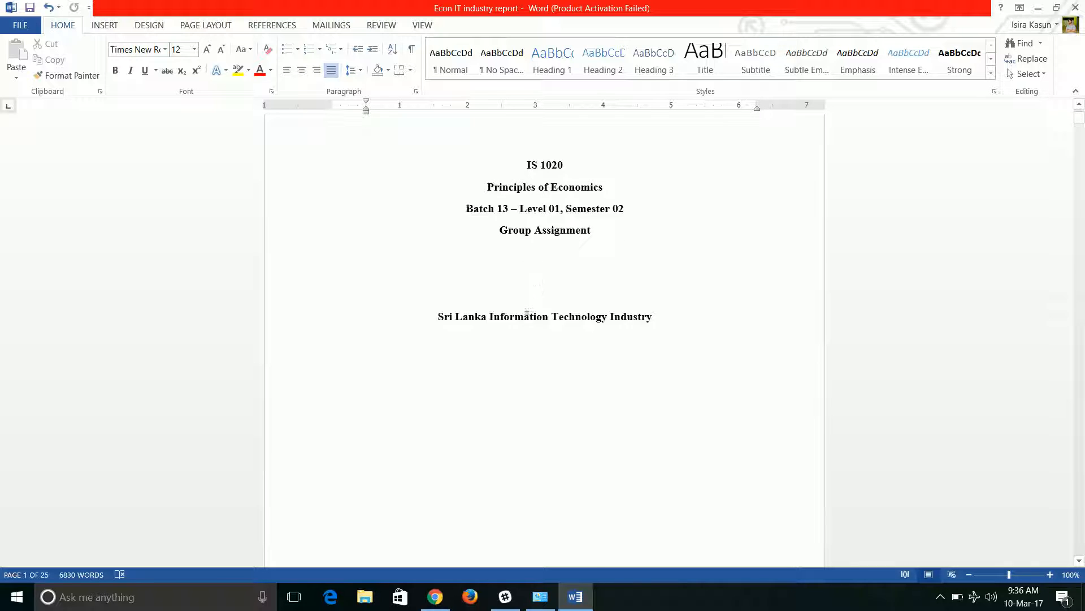
{"action": "scroll", "coordinate": [522, 329], "scroll_direction": "down", "scroll_amount": 4}
{"action": "scroll", "coordinate": [562, 242], "scroll_direction": "up", "scroll_amount": 3}
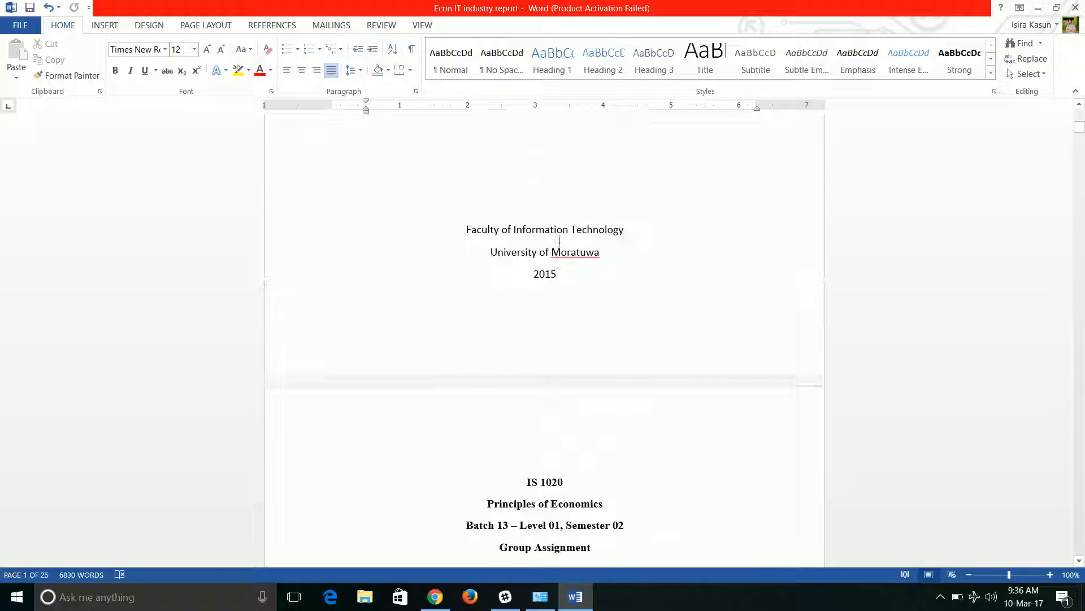
{"action": "scroll", "coordinate": [533, 295], "scroll_direction": "down", "scroll_amount": 8}
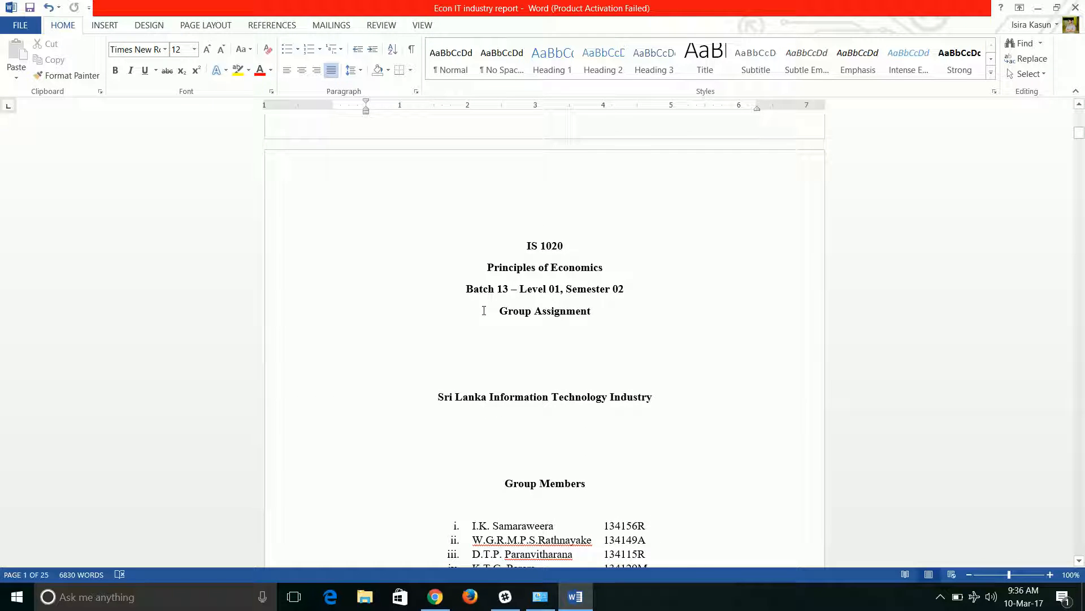
{"action": "scroll", "coordinate": [484, 310], "scroll_direction": "down", "scroll_amount": 18}
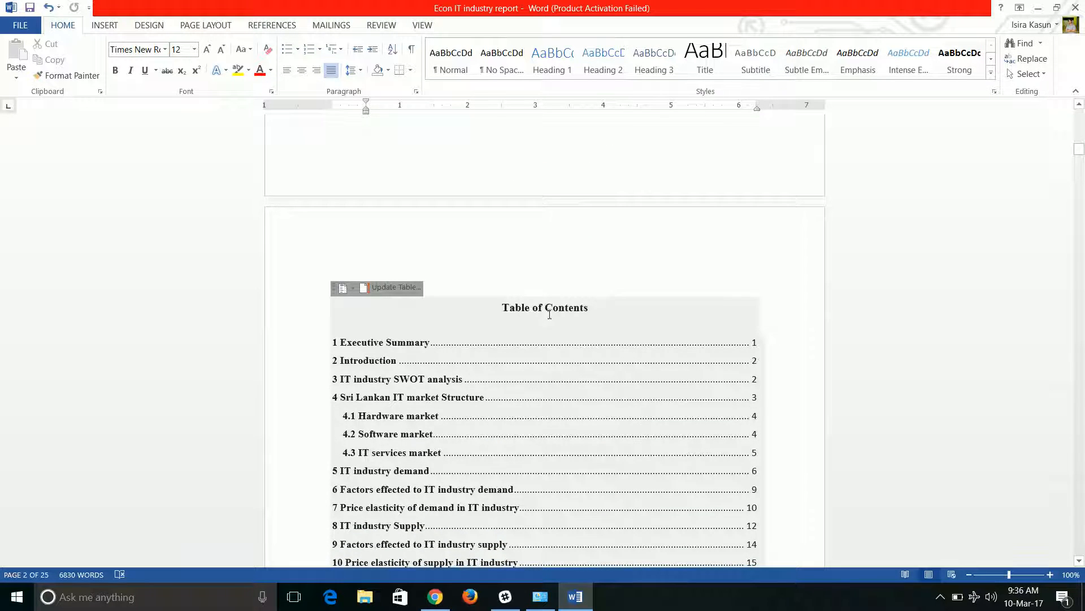
{"action": "scroll", "coordinate": [508, 339], "scroll_direction": "down", "scroll_amount": 7}
{"action": "scroll", "coordinate": [520, 346], "scroll_direction": "up", "scroll_amount": 8}
{"action": "scroll", "coordinate": [514, 346], "scroll_direction": "up", "scroll_amount": 6}
{"action": "scroll", "coordinate": [497, 362], "scroll_direction": "down", "scroll_amount": 14}
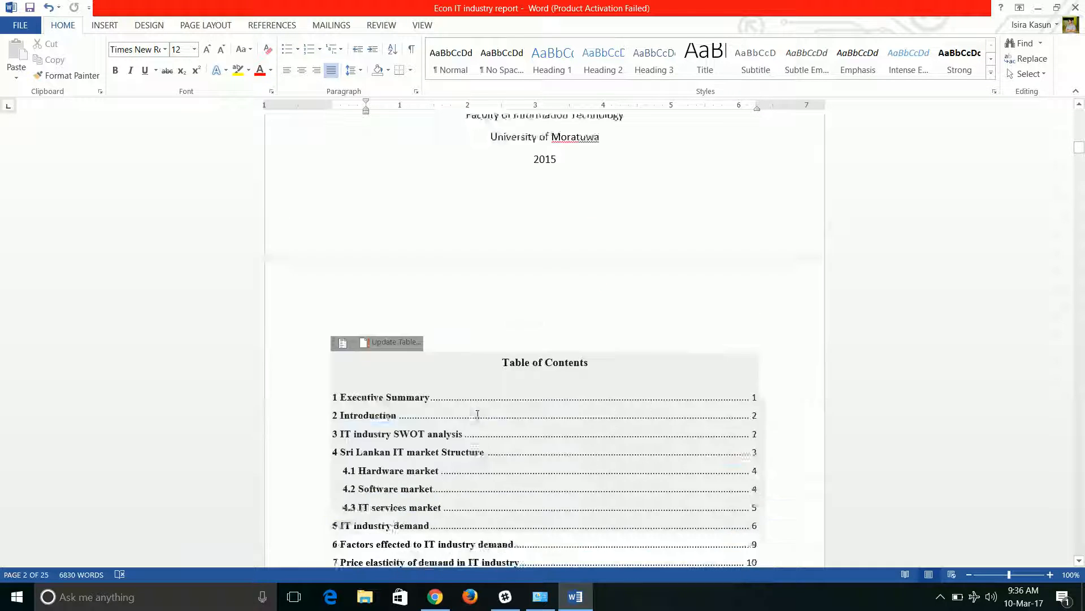
{"action": "scroll", "coordinate": [479, 394], "scroll_direction": "down", "scroll_amount": 10}
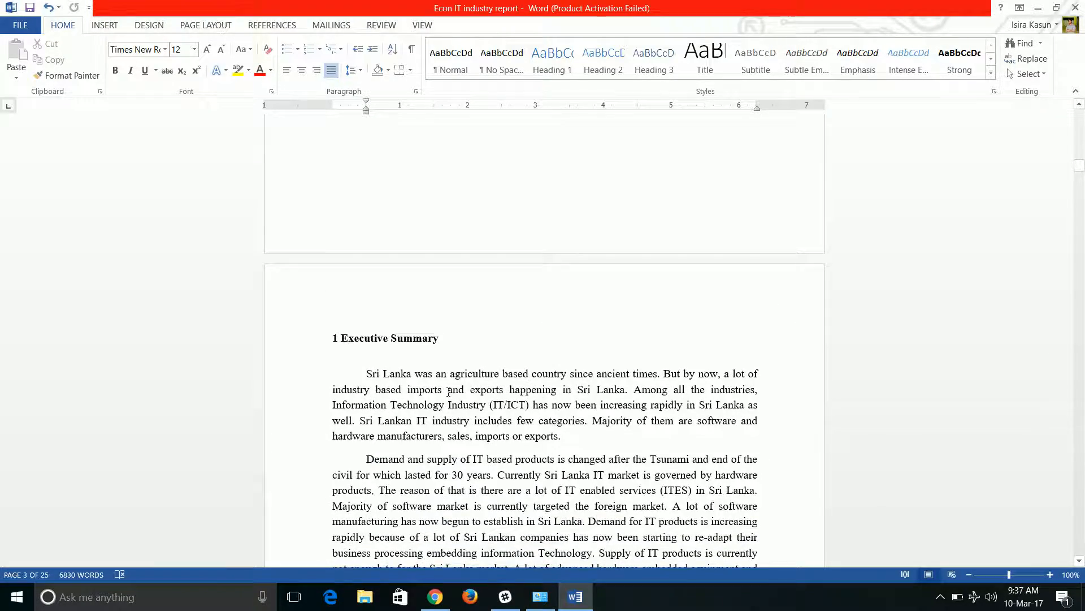
{"action": "scroll", "coordinate": [447, 401], "scroll_direction": "down", "scroll_amount": 10}
{"action": "scroll", "coordinate": [448, 386], "scroll_direction": "down", "scroll_amount": 8}
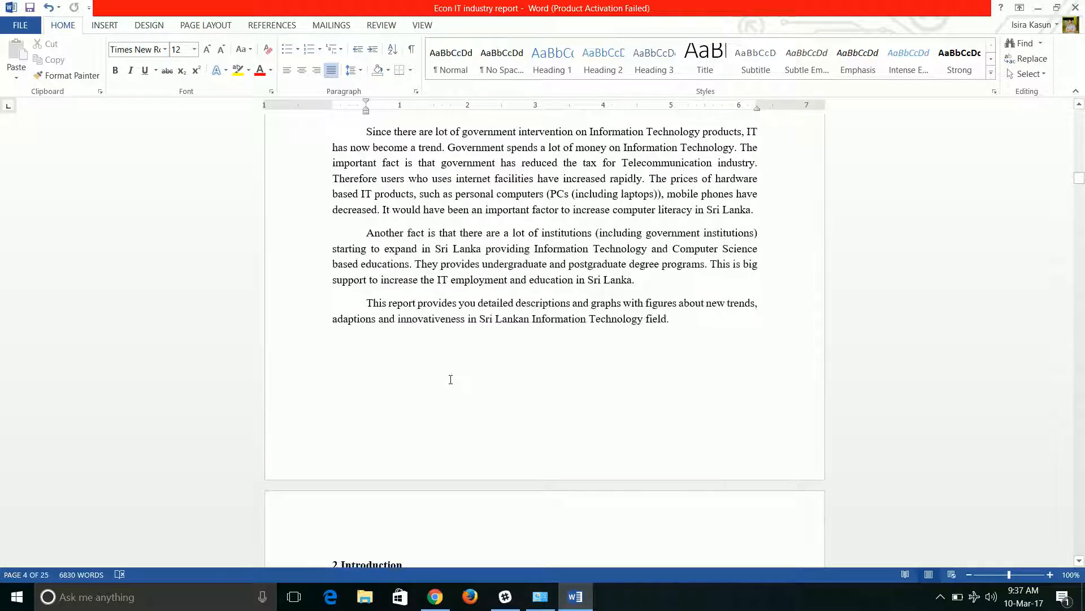
{"action": "scroll", "coordinate": [450, 378], "scroll_direction": "down", "scroll_amount": 8}
{"action": "scroll", "coordinate": [447, 395], "scroll_direction": "up", "scroll_amount": 8}
{"action": "scroll", "coordinate": [446, 402], "scroll_direction": "up", "scroll_amount": 20}
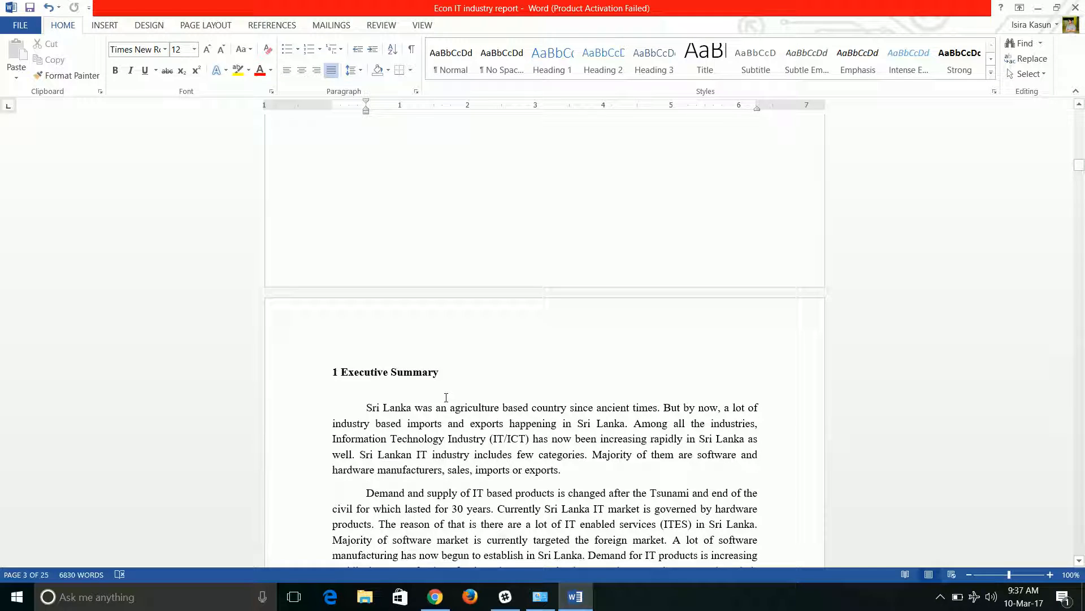
{"action": "scroll", "coordinate": [446, 397], "scroll_direction": "up", "scroll_amount": 20}
{"action": "scroll", "coordinate": [463, 340], "scroll_direction": "up", "scroll_amount": 20}
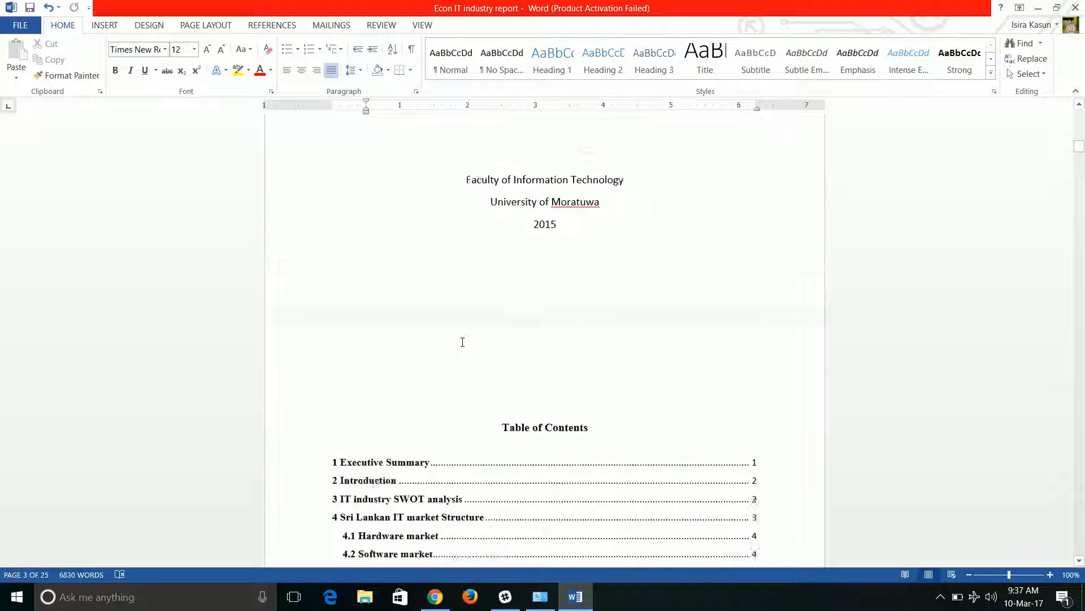
{"action": "scroll", "coordinate": [463, 342], "scroll_direction": "up", "scroll_amount": 10}
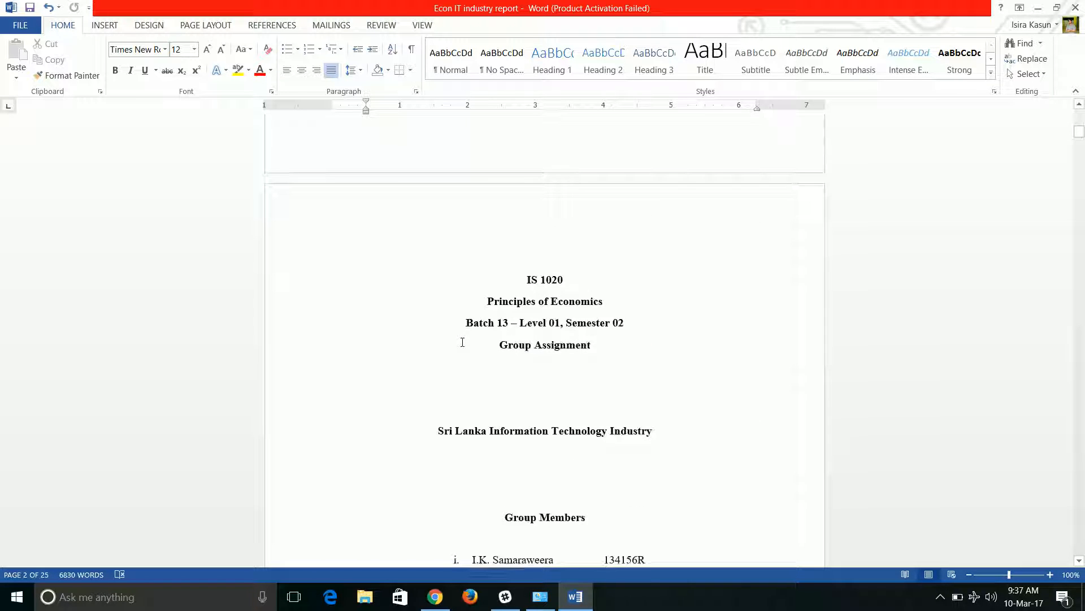
{"action": "scroll", "coordinate": [463, 340], "scroll_direction": "up", "scroll_amount": 1}
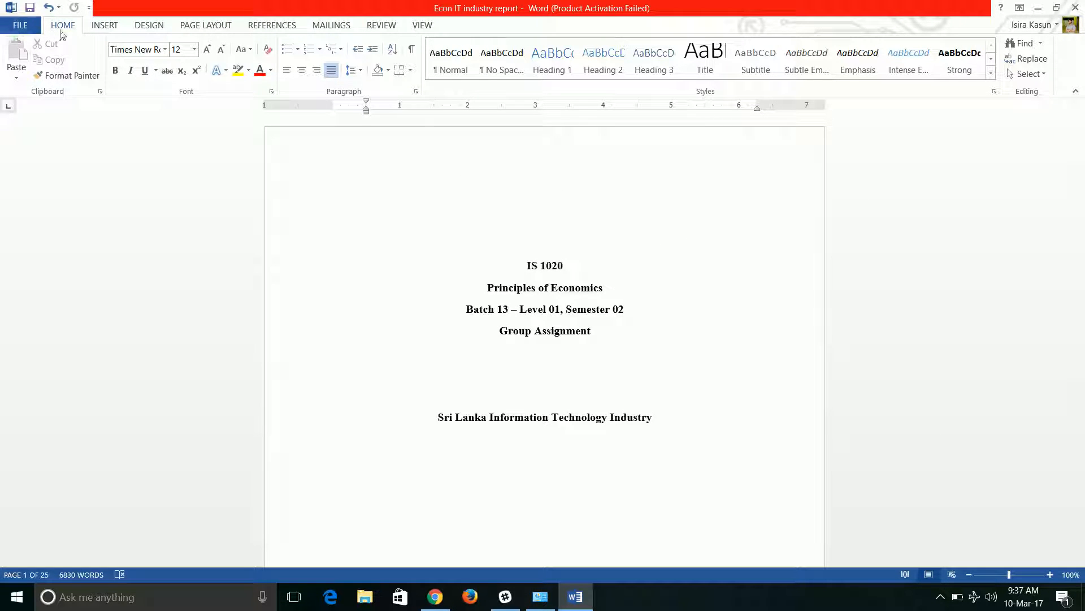
Turn on display of paragraph marks and hidden formatting symbols and review the cover page's empty paragraphs
{"action": "left_click", "coordinate": [412, 50]}
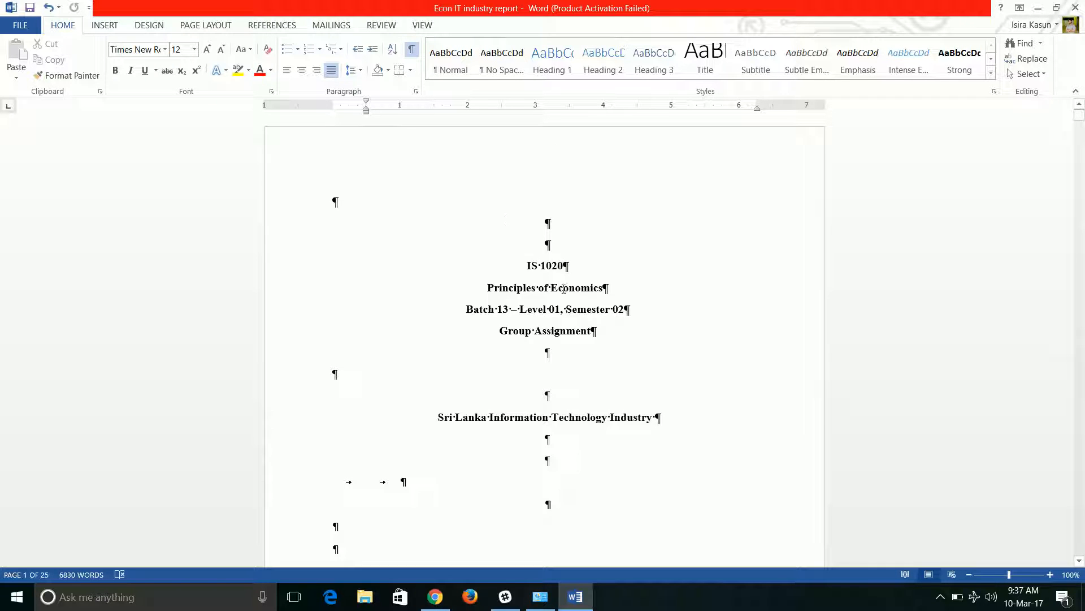
{"action": "scroll", "coordinate": [538, 365], "scroll_direction": "down", "scroll_amount": 2}
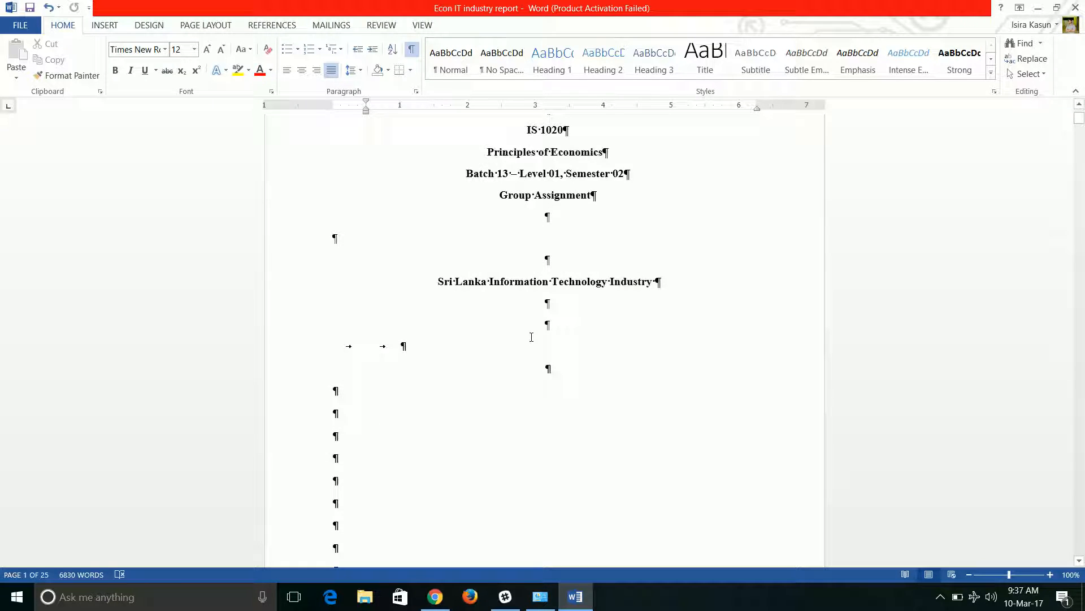
{"action": "scroll", "coordinate": [496, 333], "scroll_direction": "down", "scroll_amount": 5}
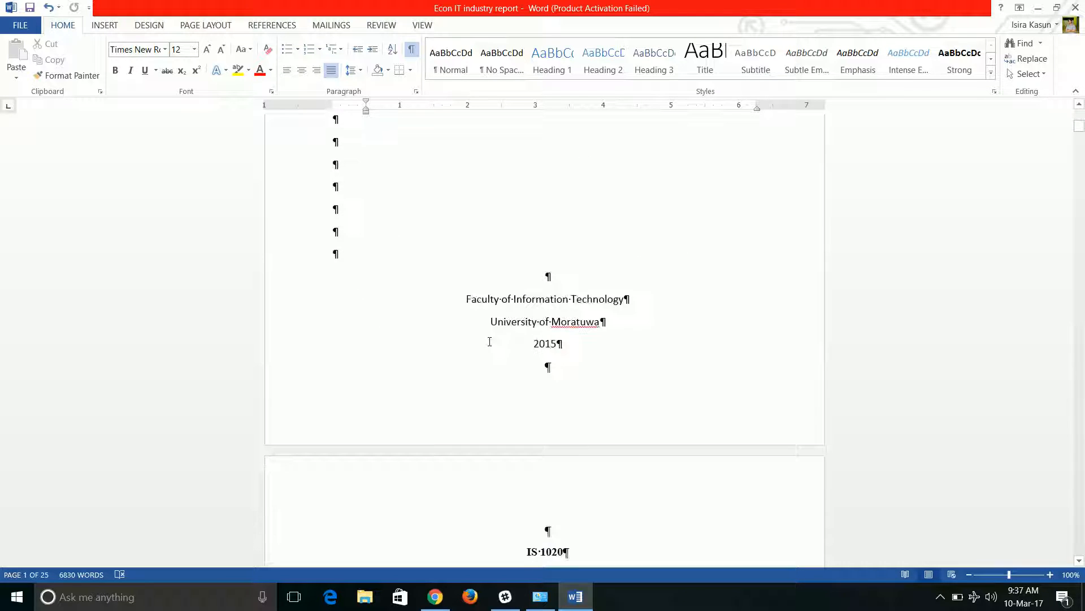
{"action": "scroll", "coordinate": [519, 318], "scroll_direction": "up", "scroll_amount": 7}
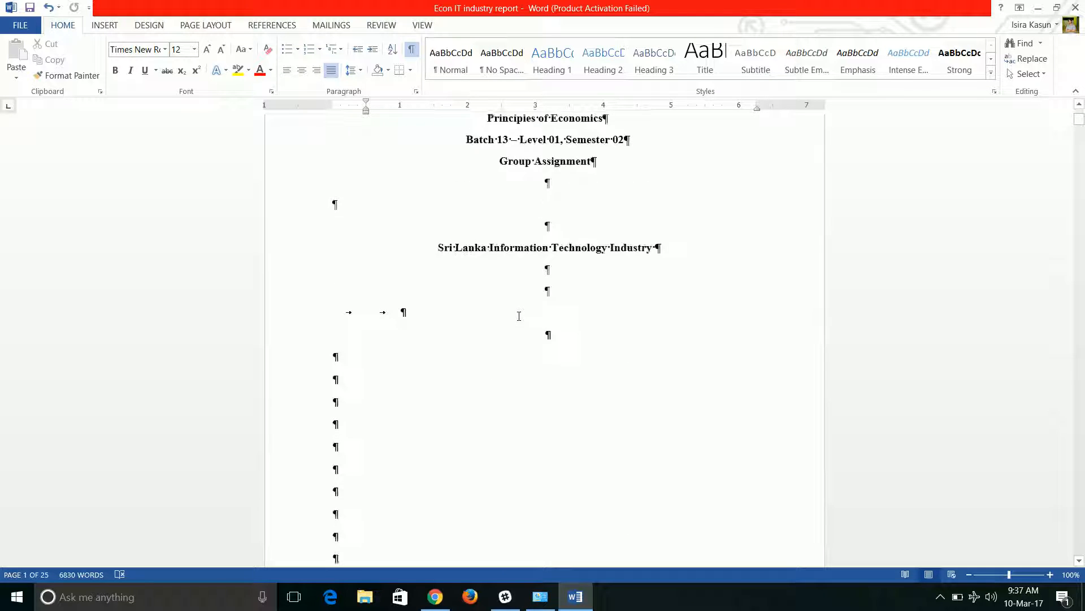
{"action": "scroll", "coordinate": [513, 335], "scroll_direction": "down", "scroll_amount": 1}
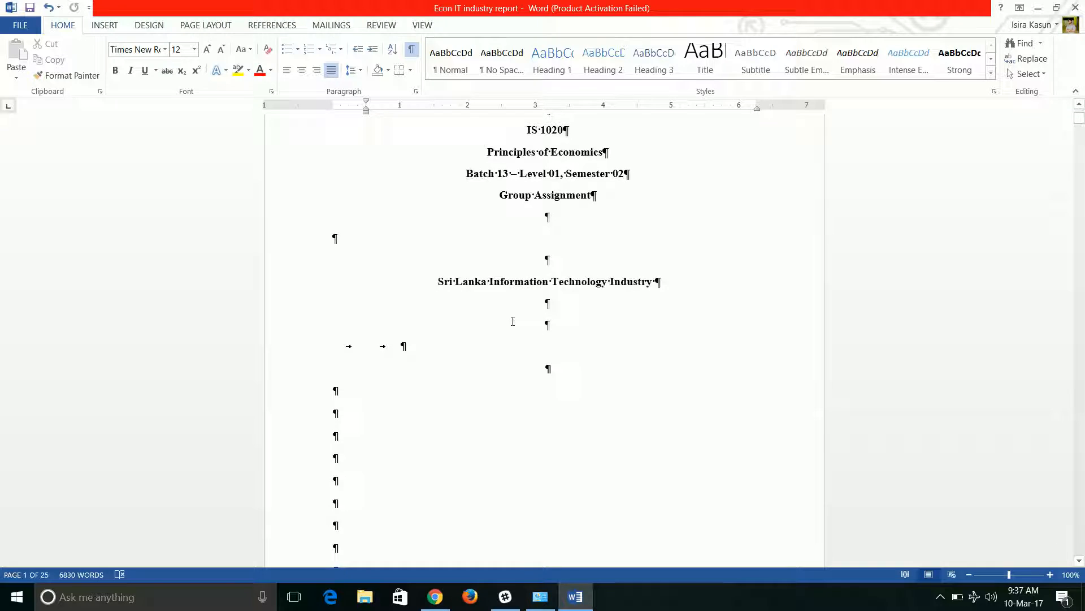
{"action": "scroll", "coordinate": [499, 342], "scroll_direction": "down", "scroll_amount": 6}
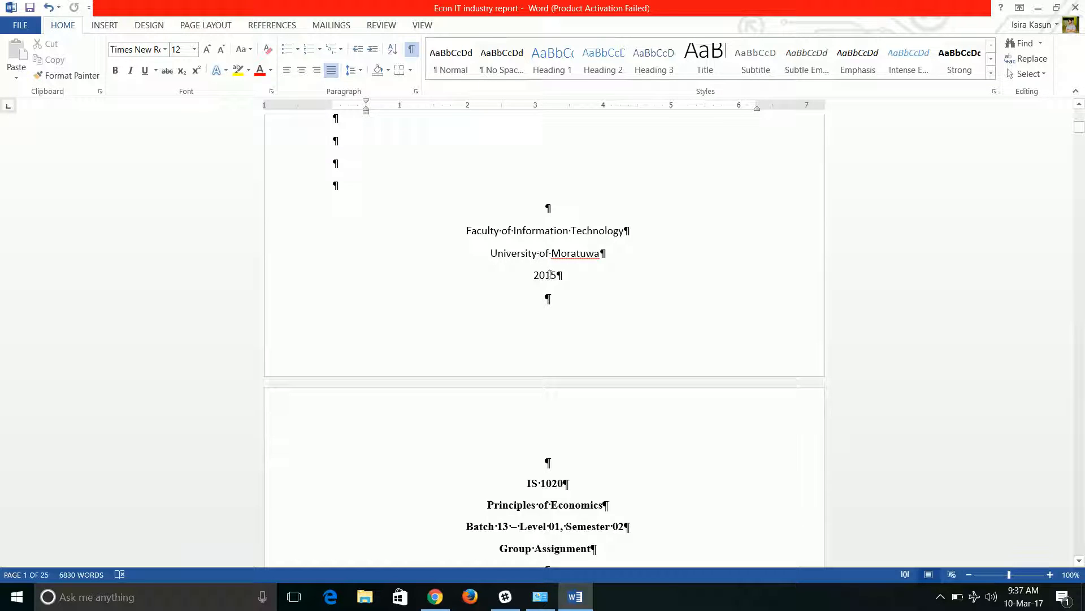
{"action": "scroll", "coordinate": [550, 273], "scroll_direction": "up", "scroll_amount": 3}
{"action": "scroll", "coordinate": [548, 277], "scroll_direction": "down", "scroll_amount": 2}
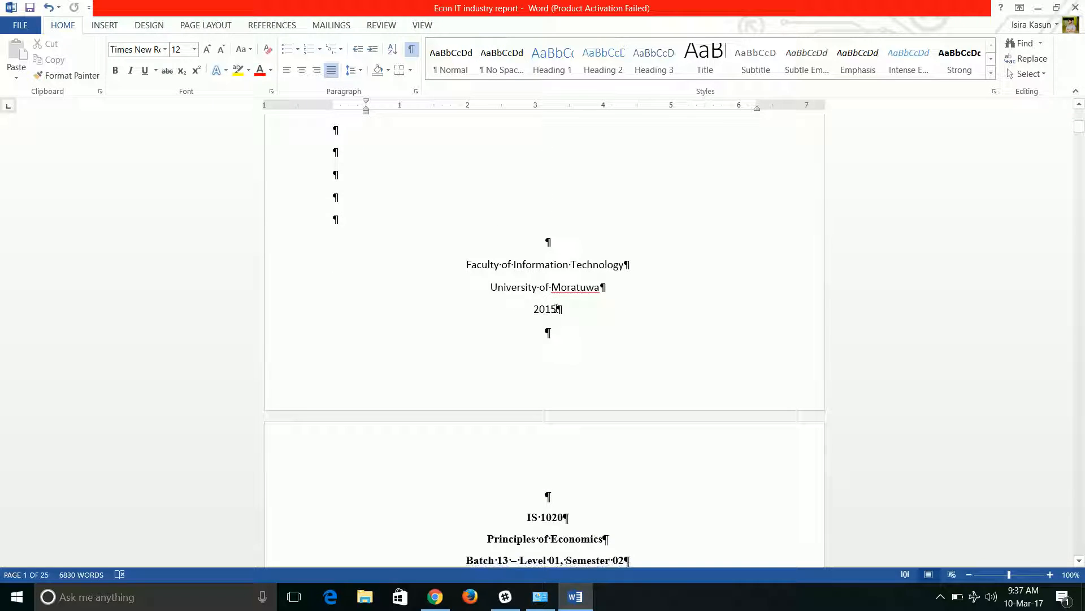
Insert a Next Page section break right after "2015" at the end of the cover page
{"action": "left_click", "coordinate": [557, 308]}
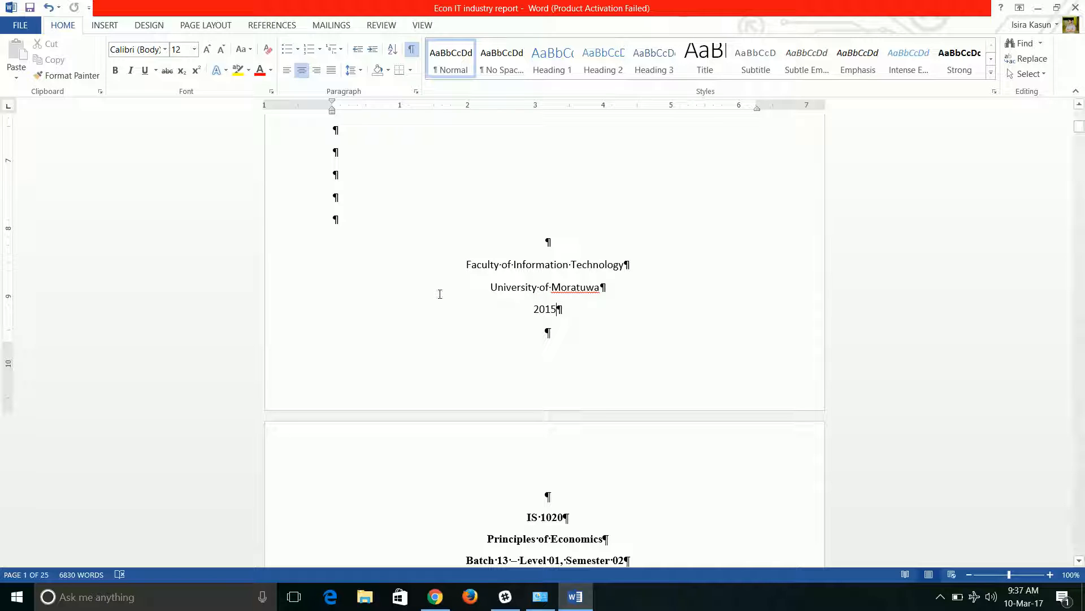
{"action": "left_click", "coordinate": [202, 24]}
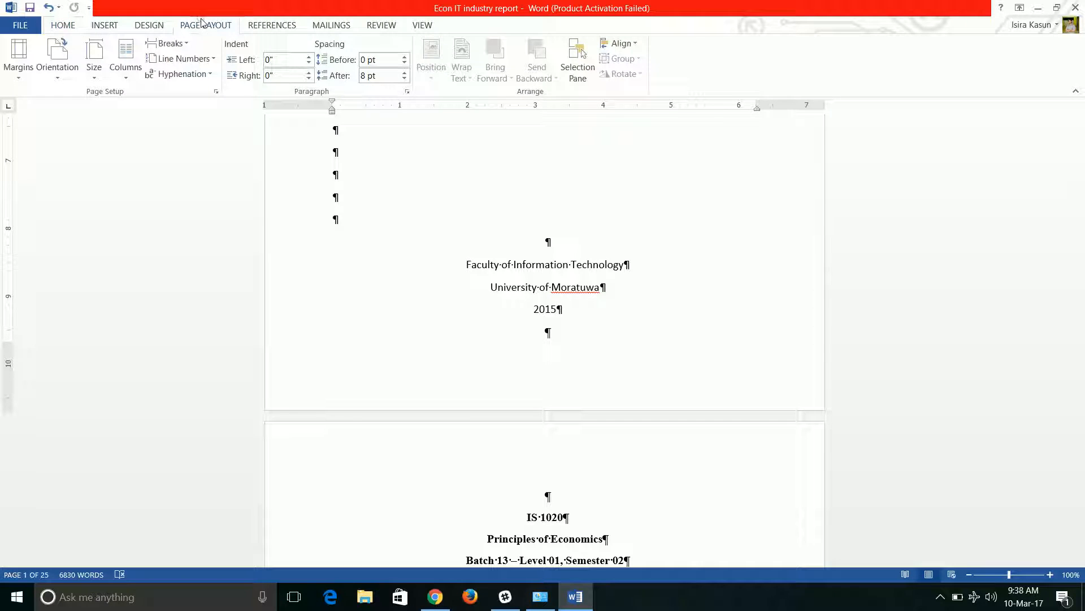
{"action": "left_click", "coordinate": [171, 44]}
{"action": "left_click", "coordinate": [207, 231]}
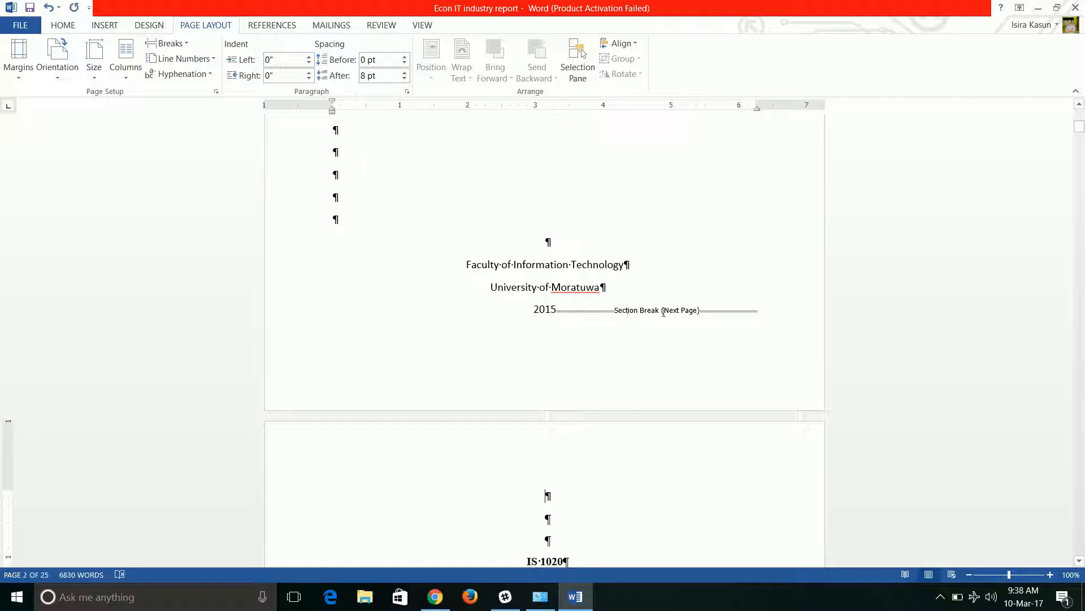
Insert a Next Page section break on the empty line just after the table of contents
{"action": "scroll", "coordinate": [599, 286], "scroll_direction": "up", "scroll_amount": 7}
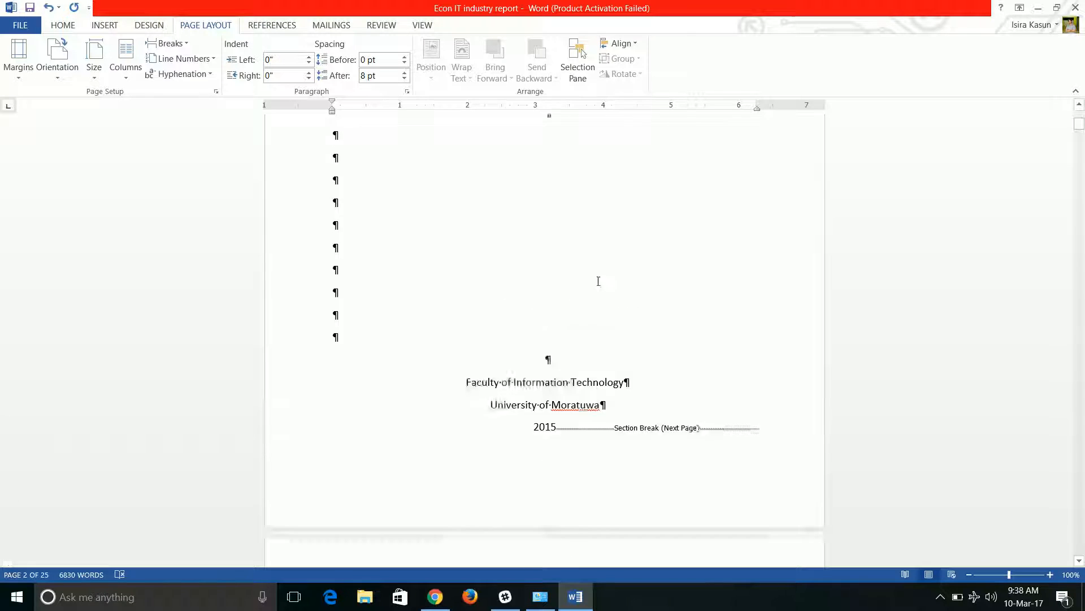
{"action": "scroll", "coordinate": [563, 323], "scroll_direction": "down", "scroll_amount": 1}
{"action": "scroll", "coordinate": [563, 323], "scroll_direction": "up", "scroll_amount": 5}
{"action": "scroll", "coordinate": [562, 327], "scroll_direction": "down", "scroll_amount": 7}
{"action": "scroll", "coordinate": [563, 341], "scroll_direction": "down", "scroll_amount": 8}
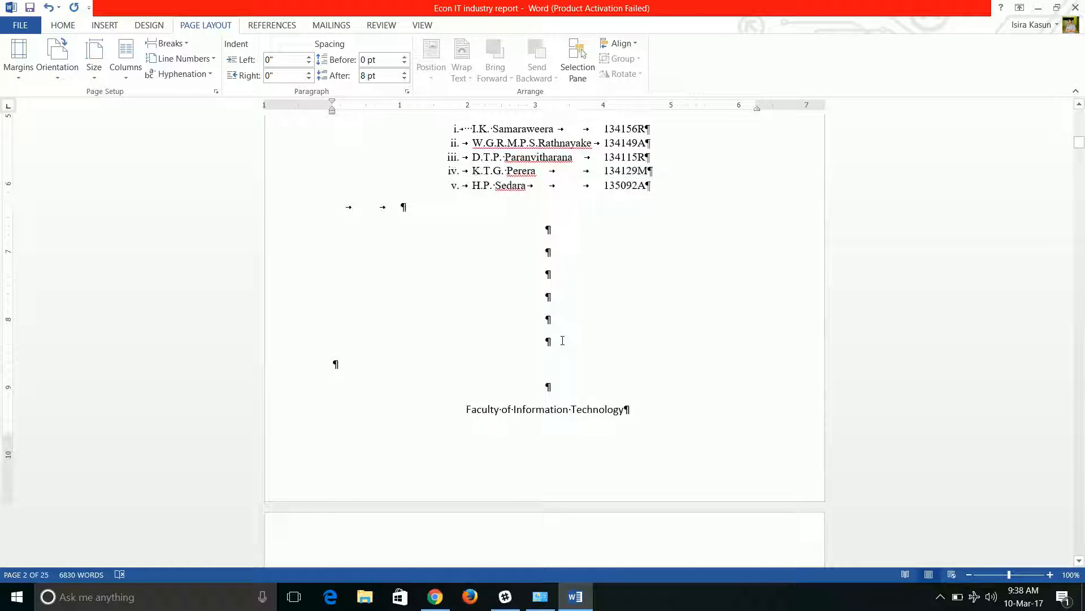
{"action": "scroll", "coordinate": [563, 340], "scroll_direction": "down", "scroll_amount": 7}
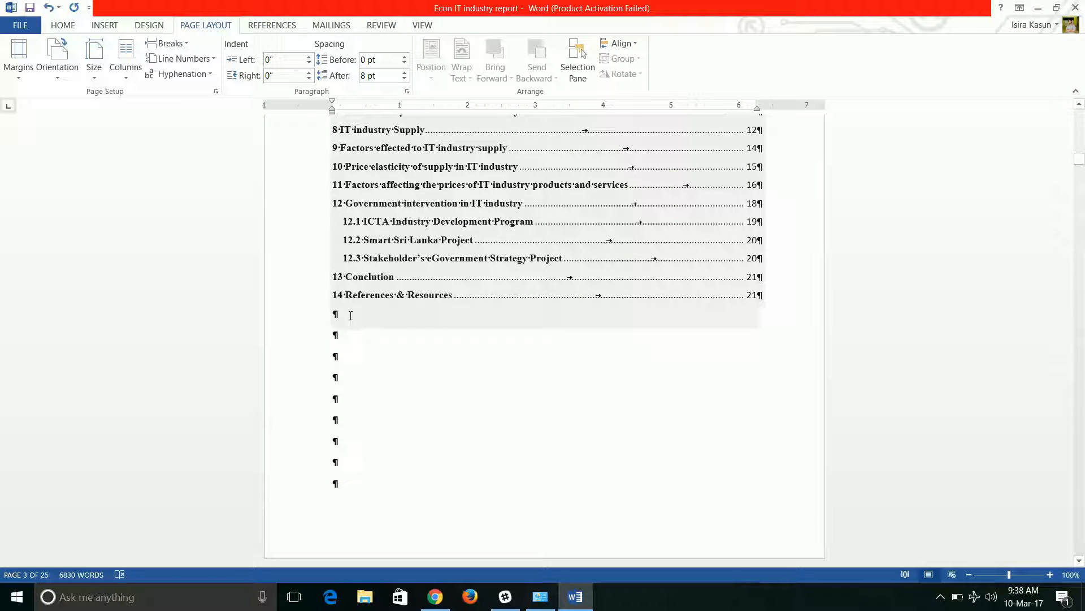
{"action": "left_click", "coordinate": [354, 315]}
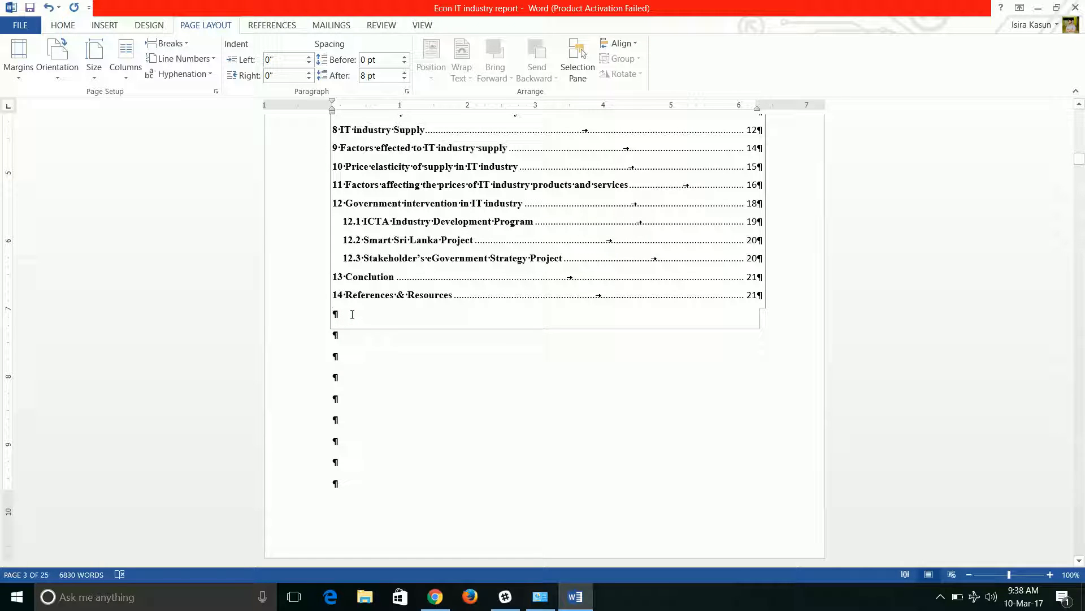
{"action": "left_click", "coordinate": [170, 44]}
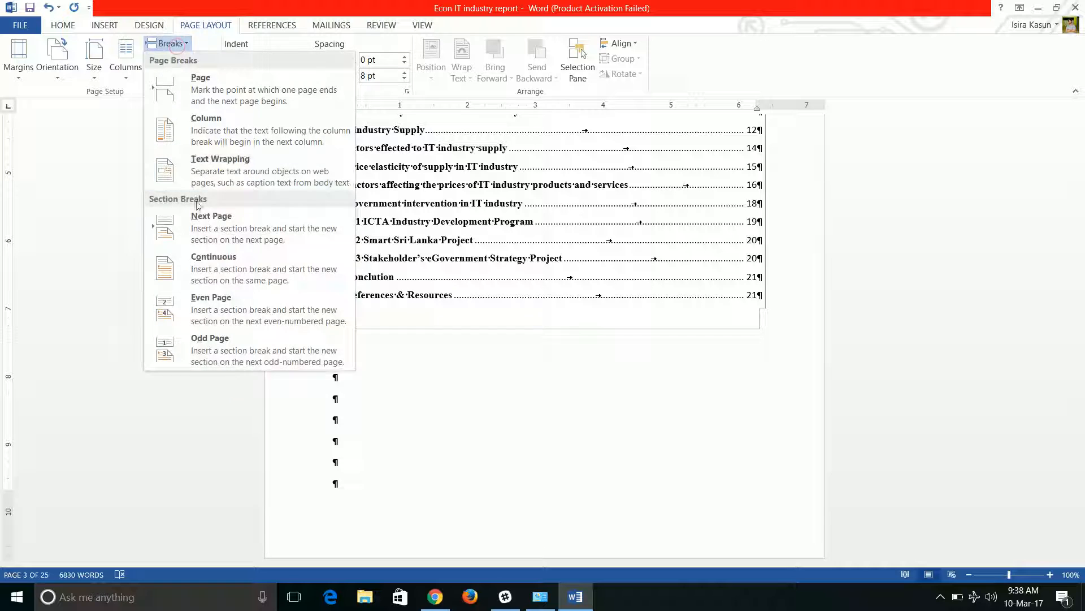
{"action": "left_click", "coordinate": [201, 226]}
Delete the empty paragraphs between the table of contents' section break and the Executive Summary heading
{"action": "scroll", "coordinate": [466, 296], "scroll_direction": "up", "scroll_amount": 1}
{"action": "scroll", "coordinate": [499, 338], "scroll_direction": "up", "scroll_amount": 4}
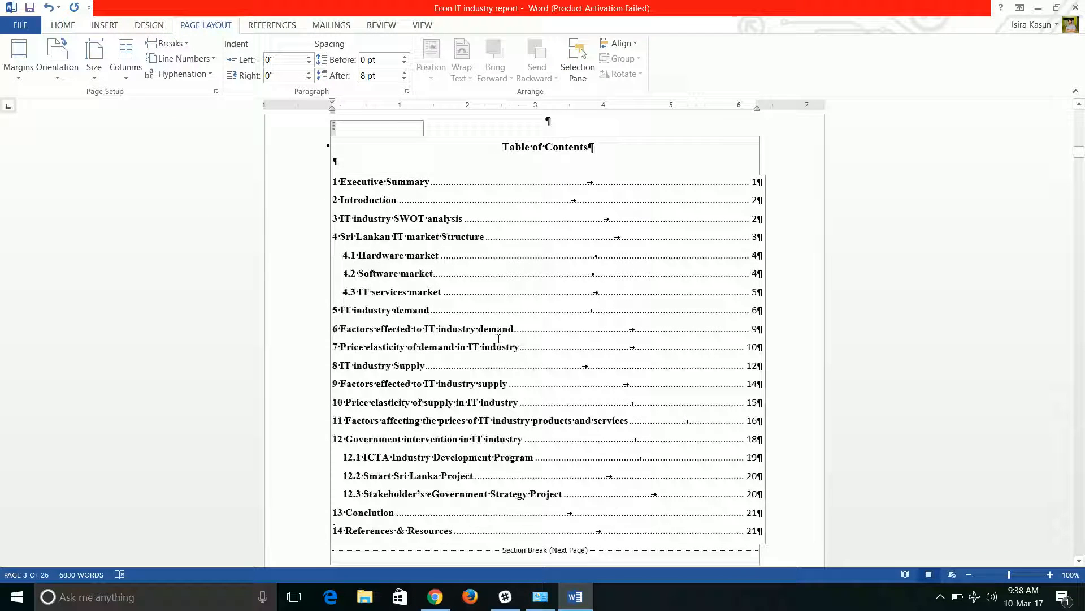
{"action": "scroll", "coordinate": [406, 296], "scroll_direction": "down", "scroll_amount": 5}
{"action": "scroll", "coordinate": [406, 296], "scroll_direction": "down", "scroll_amount": 10}
{"action": "scroll", "coordinate": [344, 294], "scroll_direction": "up", "scroll_amount": 2}
{"action": "left_click", "coordinate": [343, 295]}
{"action": "key", "text": "BackSpace"}
{"action": "key", "text": "BackSpace"}
{"action": "key", "text": "BackSpace"}
{"action": "key", "text": "BackSpace"}
{"action": "key", "text": "BackSpace"}
{"action": "scroll", "coordinate": [344, 296], "scroll_direction": "up", "scroll_amount": 3}
{"action": "key", "text": "BackSpace"}
{"action": "key", "text": "BackSpace"}
{"action": "key", "text": "BackSpace"}
{"action": "key", "text": "BackSpace"}
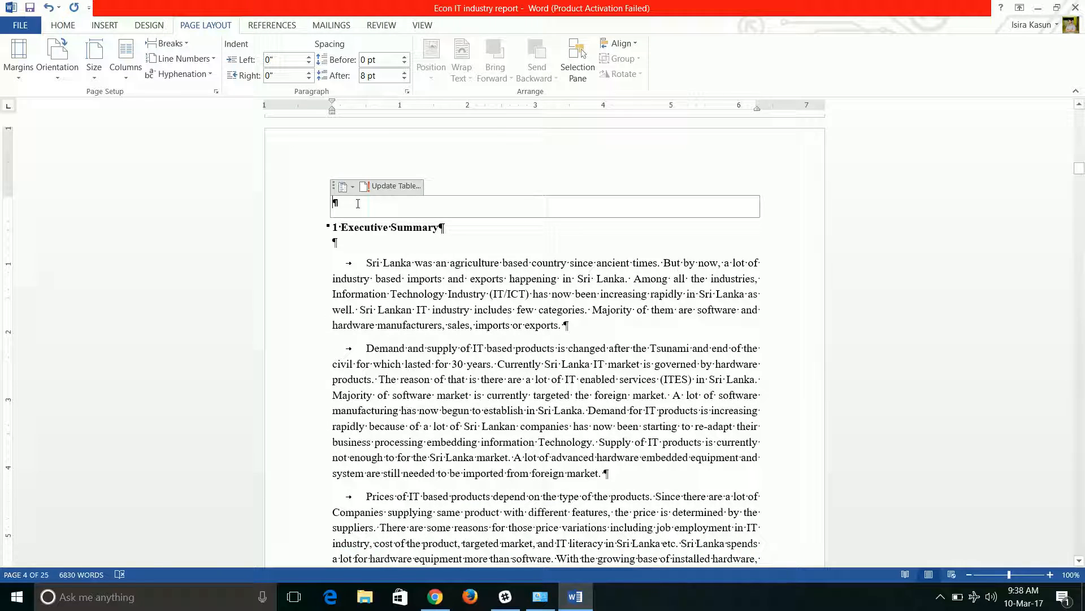
{"action": "key", "text": "BackSpace"}
Scroll through the cover page, title page and table of contents to check the section breaks
{"action": "scroll", "coordinate": [401, 340], "scroll_direction": "up", "scroll_amount": 7}
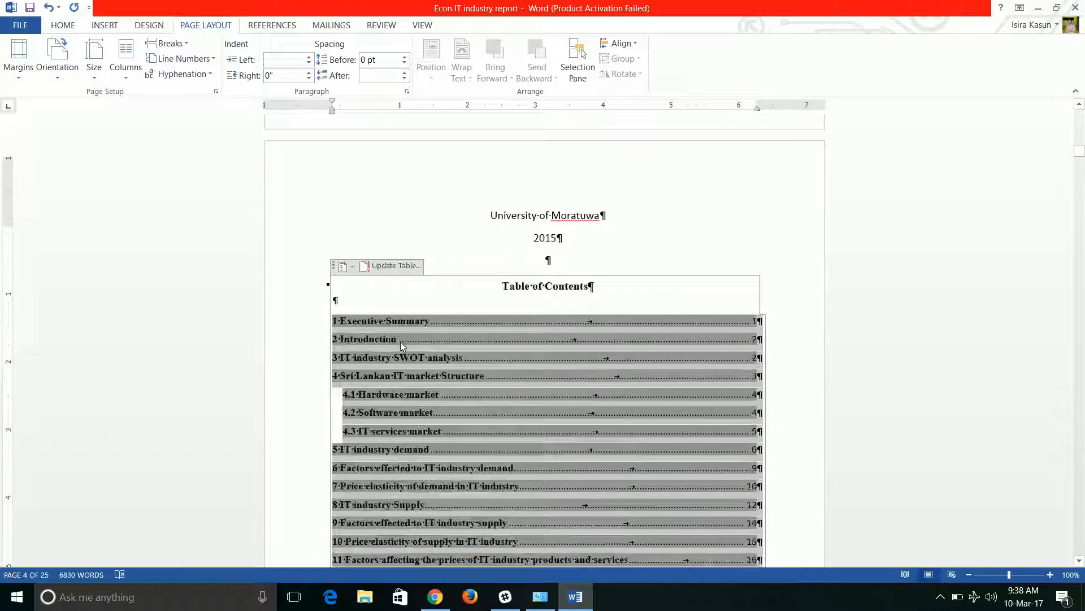
{"action": "scroll", "coordinate": [401, 340], "scroll_direction": "up", "scroll_amount": 15}
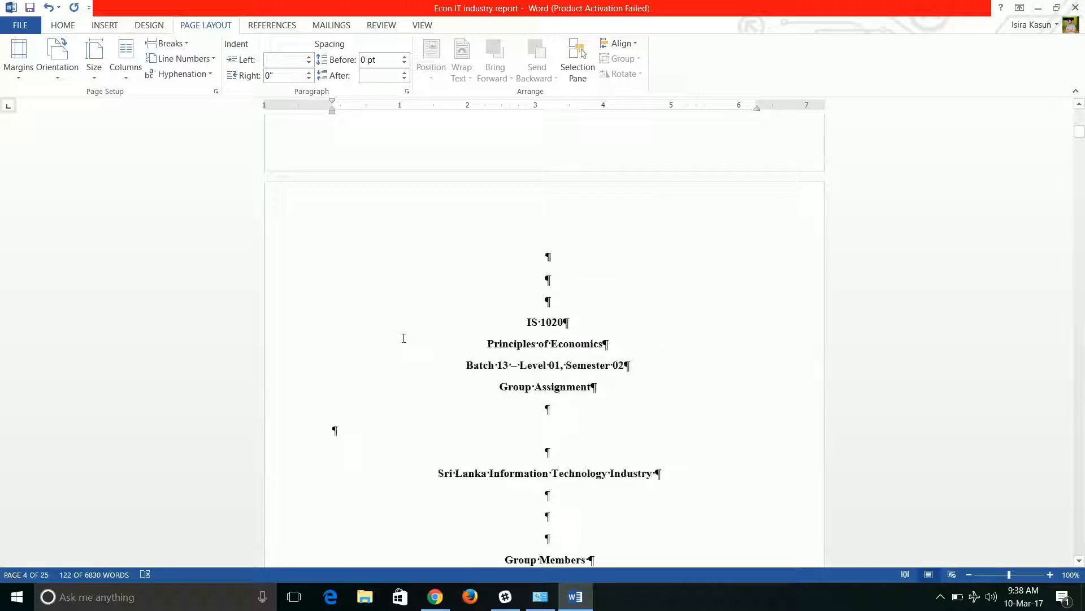
{"action": "scroll", "coordinate": [403, 338], "scroll_direction": "up", "scroll_amount": 15}
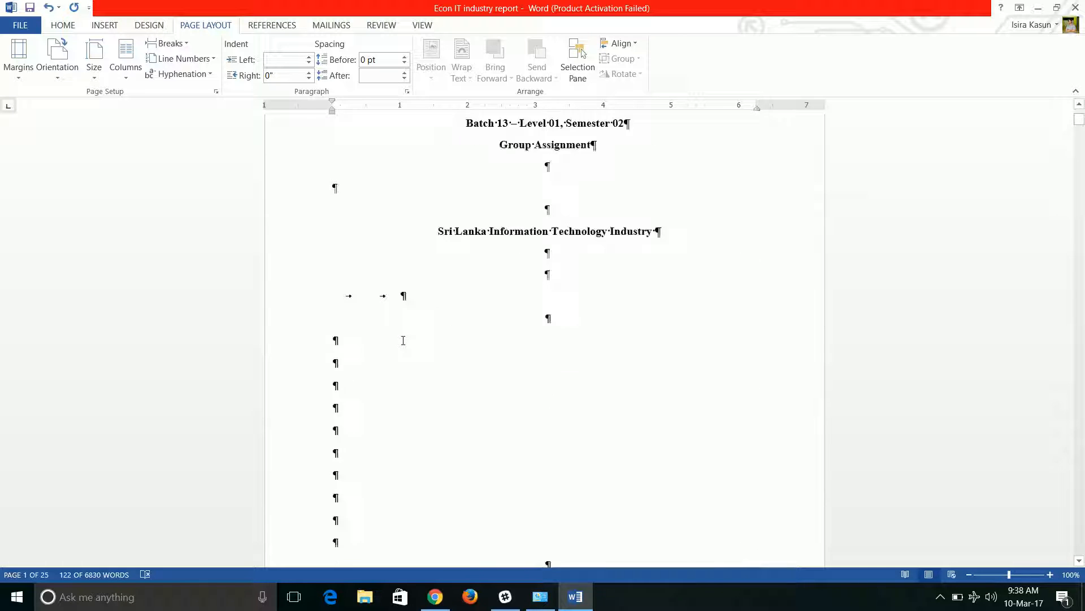
{"action": "scroll", "coordinate": [483, 396], "scroll_direction": "down", "scroll_amount": 3}
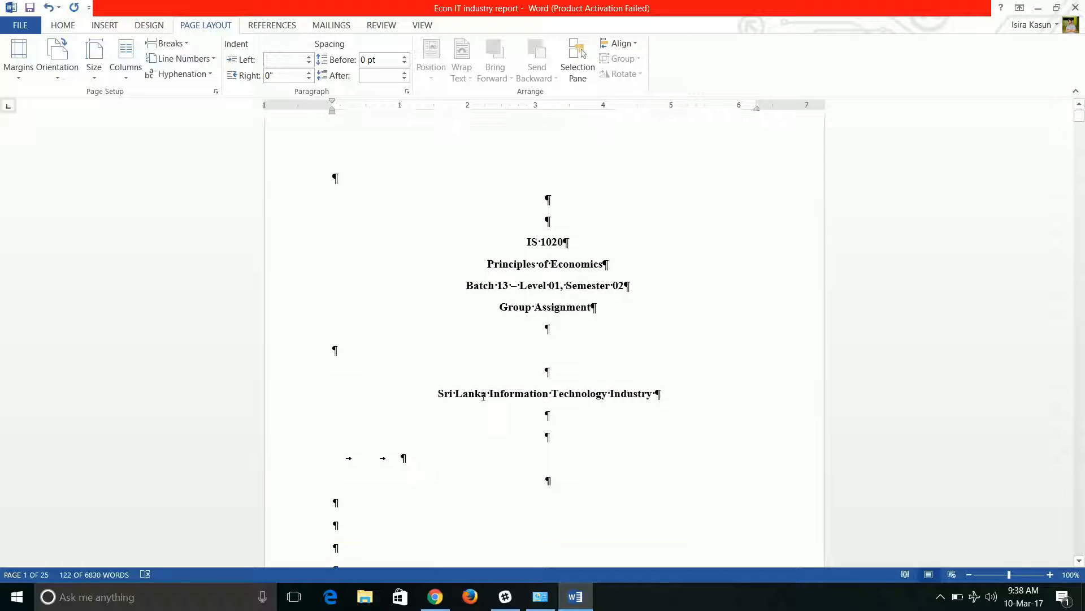
{"action": "scroll", "coordinate": [484, 396], "scroll_direction": "down", "scroll_amount": 7}
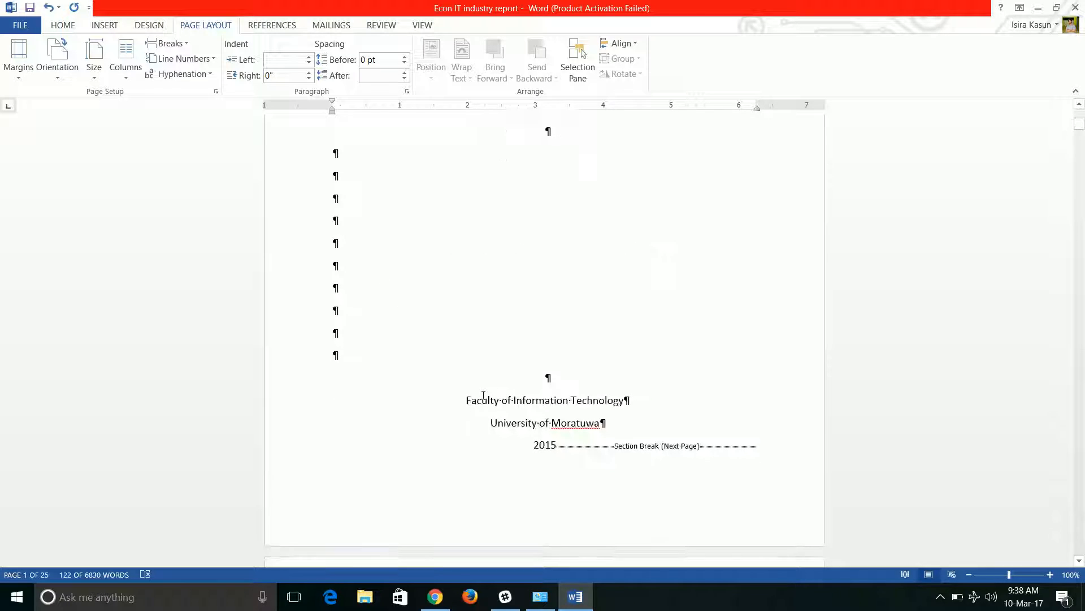
{"action": "scroll", "coordinate": [483, 395], "scroll_direction": "down", "scroll_amount": 15}
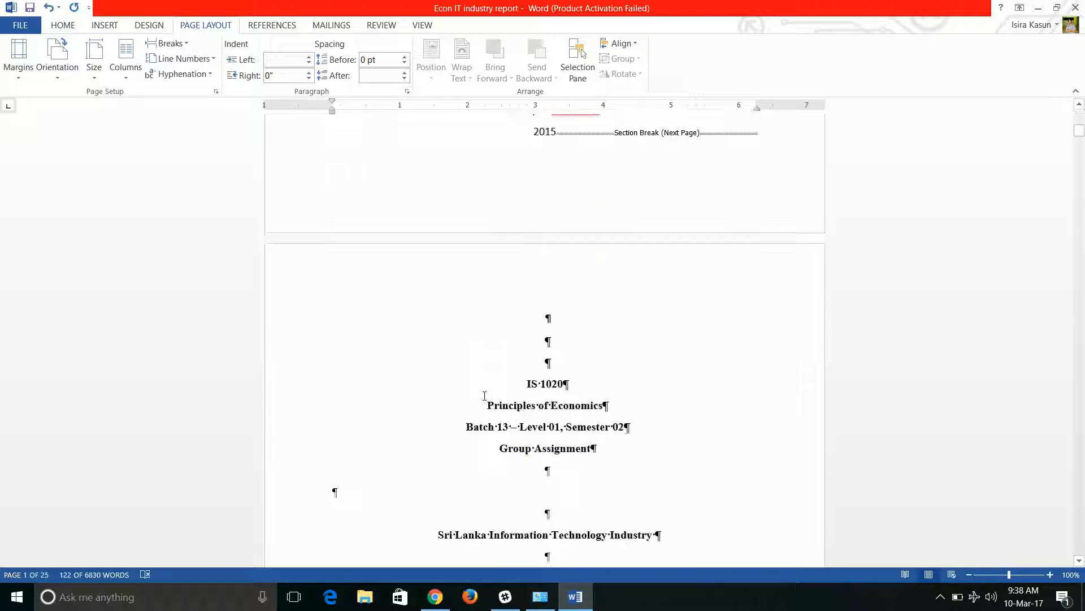
{"action": "scroll", "coordinate": [484, 395], "scroll_direction": "up", "scroll_amount": 6}
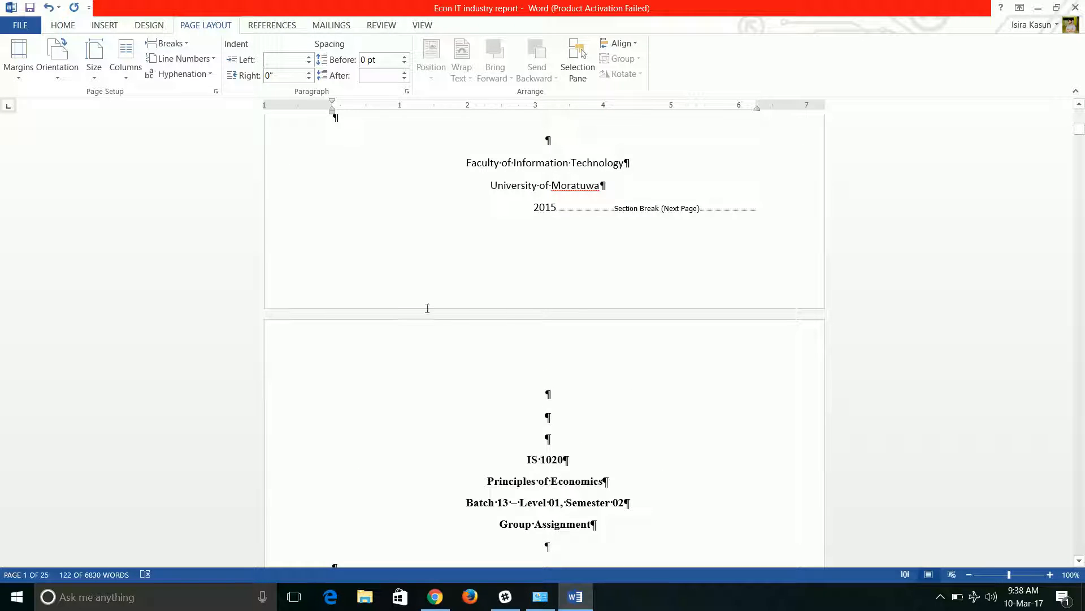
{"action": "scroll", "coordinate": [428, 308], "scroll_direction": "up", "scroll_amount": 20}
{"action": "scroll", "coordinate": [454, 335], "scroll_direction": "up", "scroll_amount": 1}
{"action": "scroll", "coordinate": [454, 372], "scroll_direction": "down", "scroll_amount": 14}
{"action": "scroll", "coordinate": [454, 372], "scroll_direction": "up", "scroll_amount": 12}
{"action": "scroll", "coordinate": [452, 369], "scroll_direction": "down", "scroll_amount": 7}
{"action": "scroll", "coordinate": [452, 369], "scroll_direction": "up", "scroll_amount": 7}
{"action": "scroll", "coordinate": [449, 367], "scroll_direction": "down", "scroll_amount": 11}
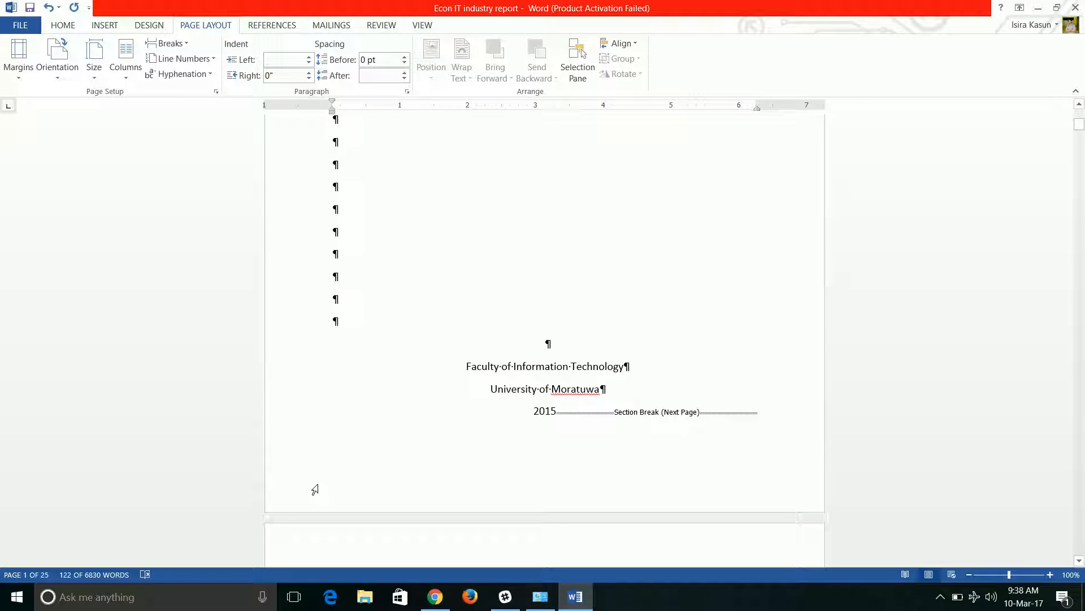
Open the footer area and turn off Link to Previous for the Section 2 footer
{"action": "double_click", "coordinate": [353, 477]}
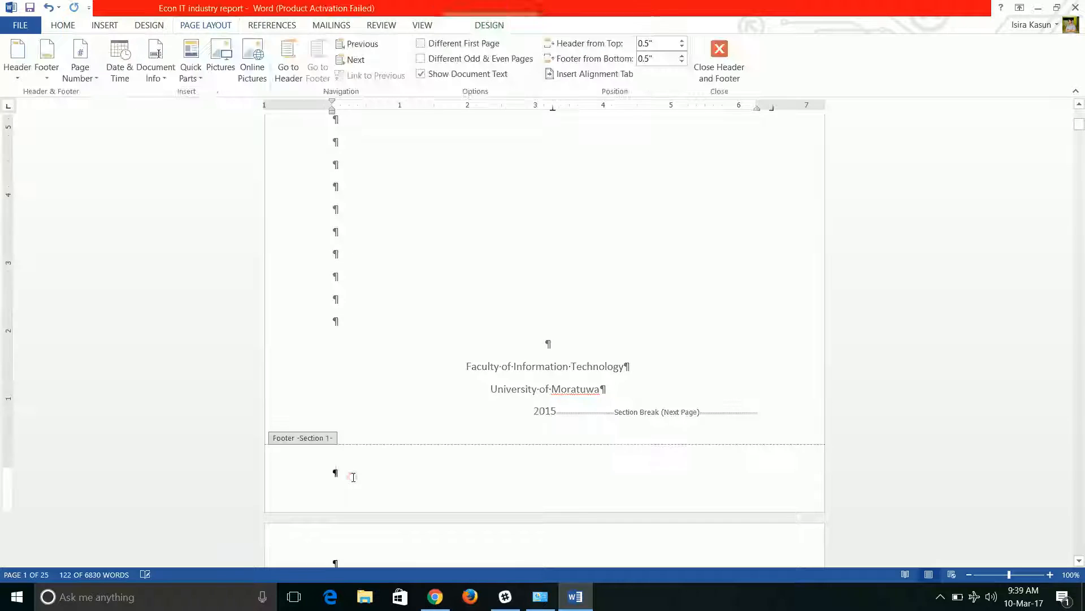
{"action": "scroll", "coordinate": [363, 407], "scroll_direction": "up", "scroll_amount": 3}
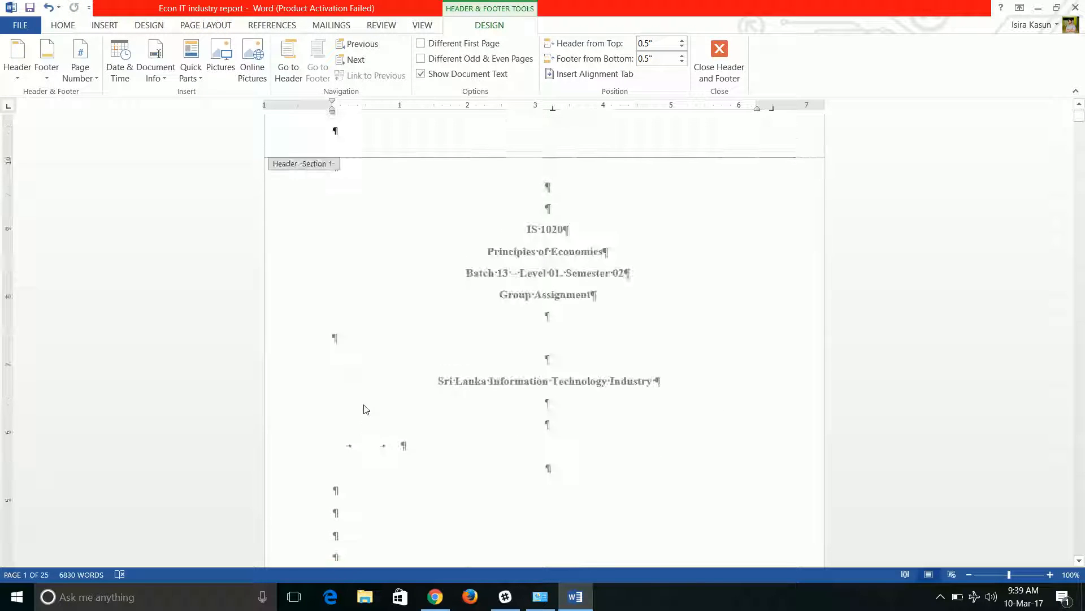
{"action": "scroll", "coordinate": [351, 362], "scroll_direction": "down", "scroll_amount": 7}
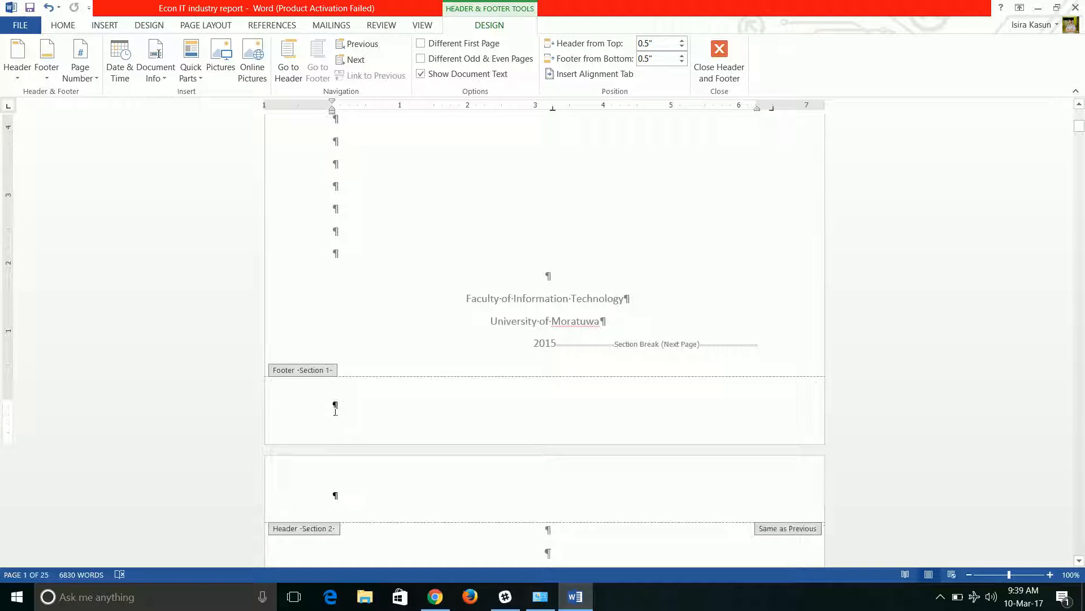
{"action": "scroll", "coordinate": [351, 408], "scroll_direction": "up", "scroll_amount": 6}
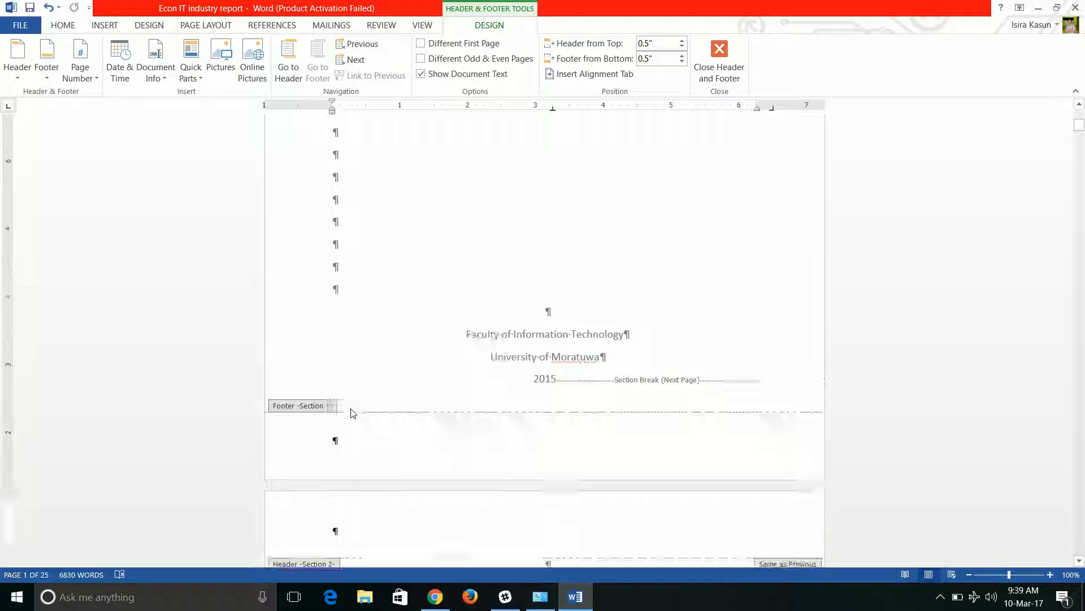
{"action": "scroll", "coordinate": [362, 405], "scroll_direction": "down", "scroll_amount": 6}
{"action": "scroll", "coordinate": [374, 401], "scroll_direction": "down", "scroll_amount": 4}
{"action": "scroll", "coordinate": [351, 368], "scroll_direction": "up", "scroll_amount": 3}
{"action": "scroll", "coordinate": [315, 343], "scroll_direction": "down", "scroll_amount": 3}
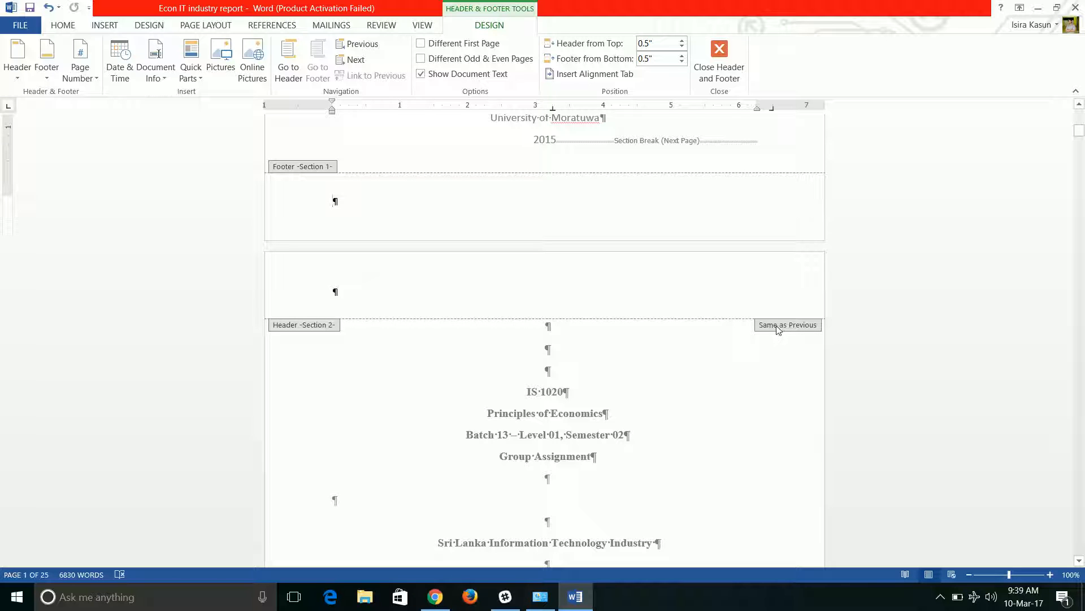
{"action": "scroll", "coordinate": [704, 359], "scroll_direction": "down", "scroll_amount": 5}
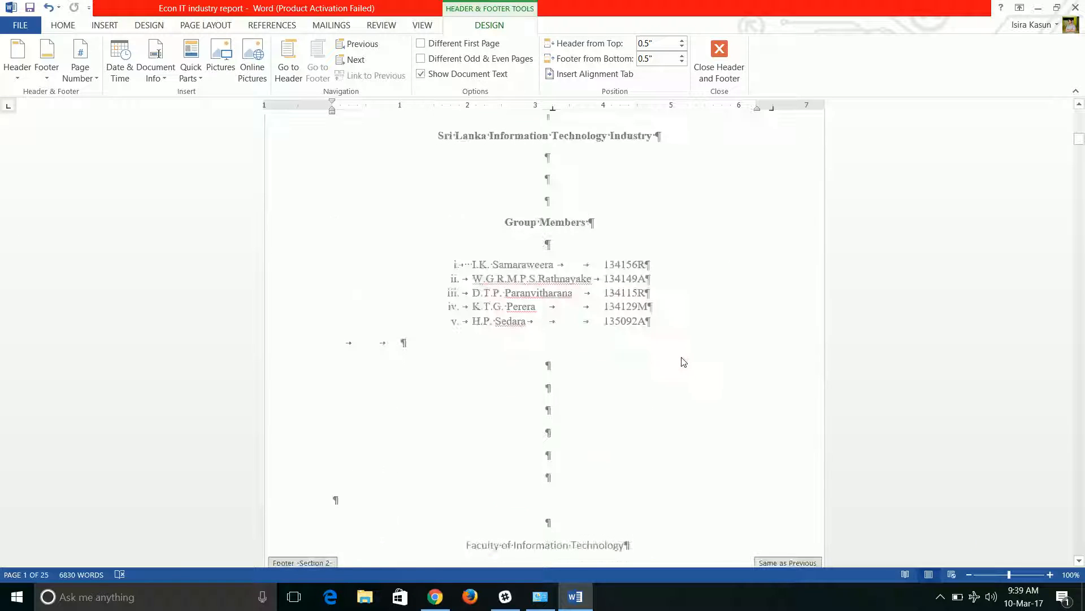
{"action": "scroll", "coordinate": [618, 260], "scroll_direction": "up", "scroll_amount": 6}
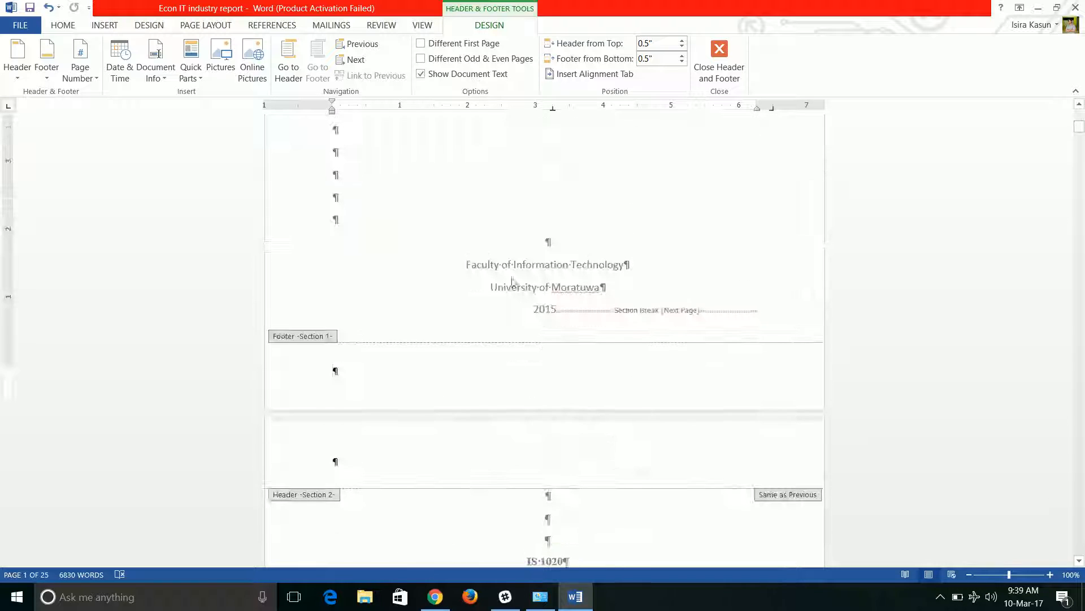
{"action": "scroll", "coordinate": [528, 303], "scroll_direction": "down", "scroll_amount": 10}
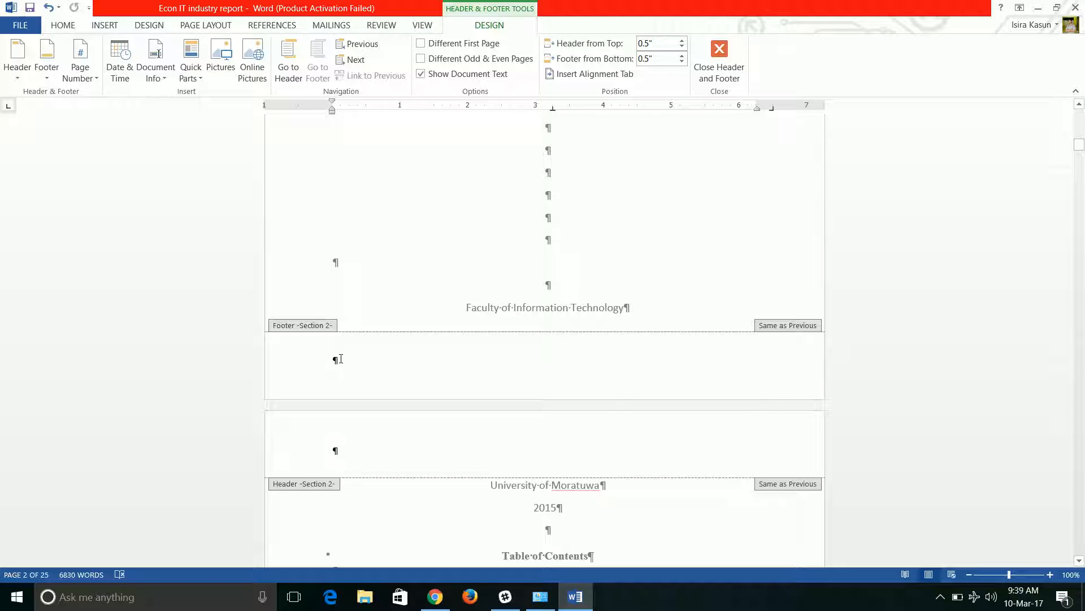
{"action": "left_click", "coordinate": [341, 359]}
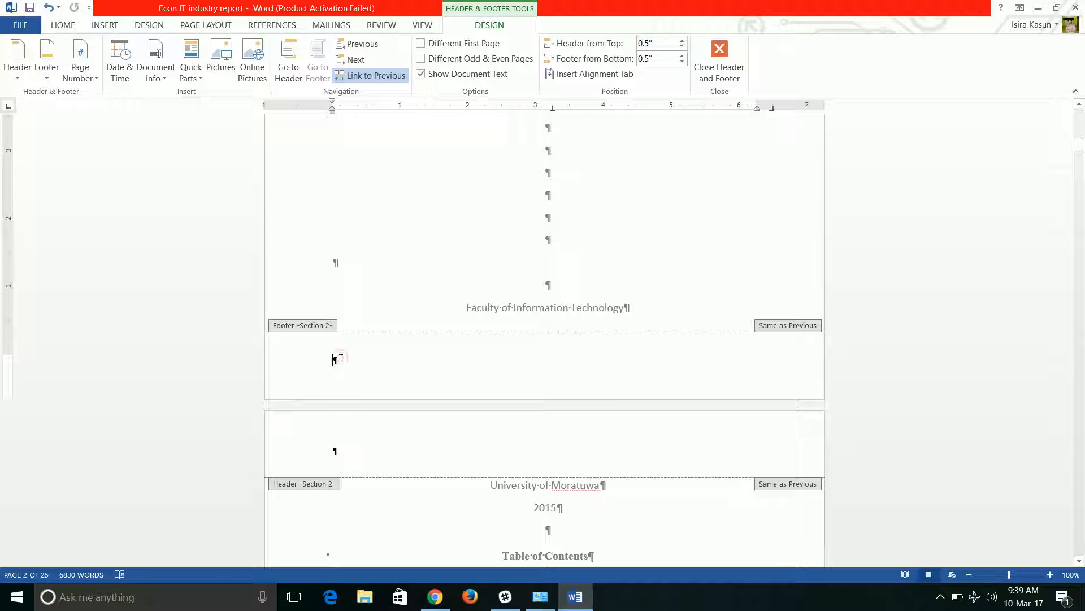
{"action": "left_click", "coordinate": [369, 77]}
Turn off Link to Previous for the Section 3 footer below the Executive Summary
{"action": "scroll", "coordinate": [363, 292], "scroll_direction": "down", "scroll_amount": 3}
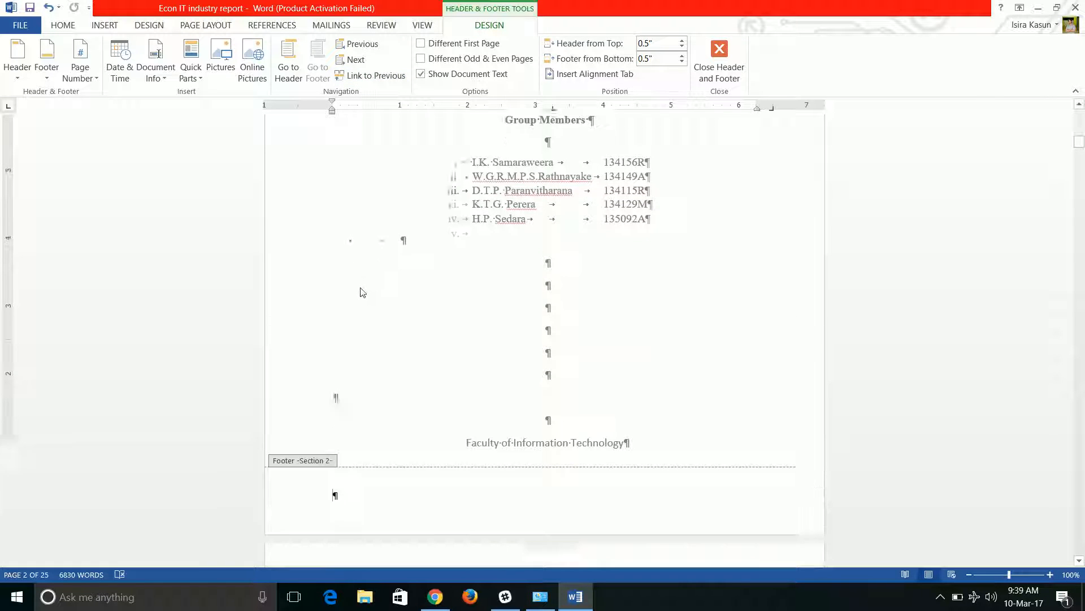
{"action": "scroll", "coordinate": [382, 324], "scroll_direction": "up", "scroll_amount": 10}
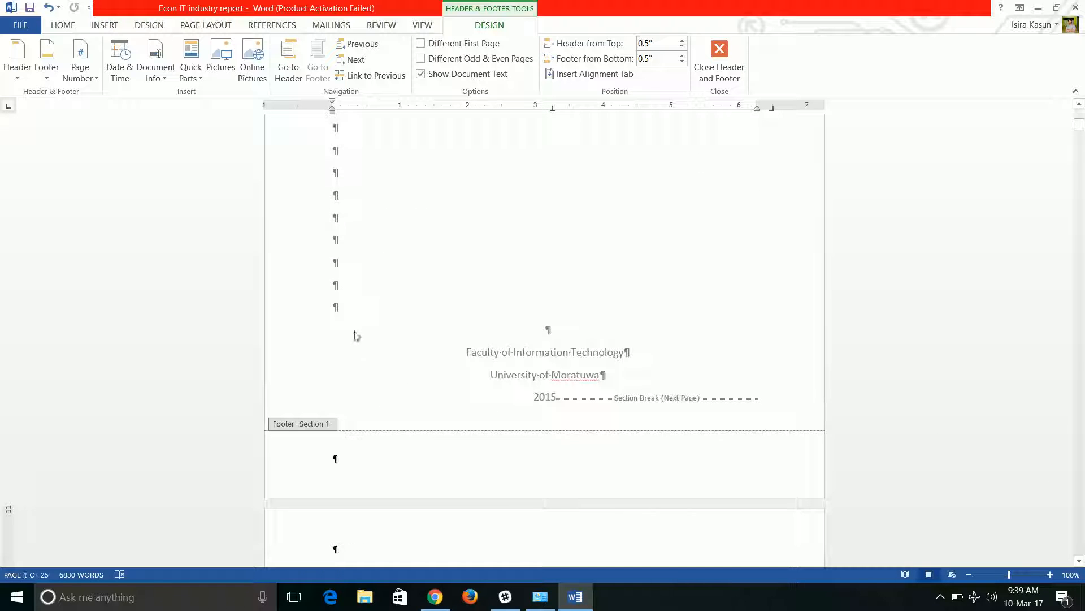
{"action": "scroll", "coordinate": [362, 343], "scroll_direction": "down", "scroll_amount": 10}
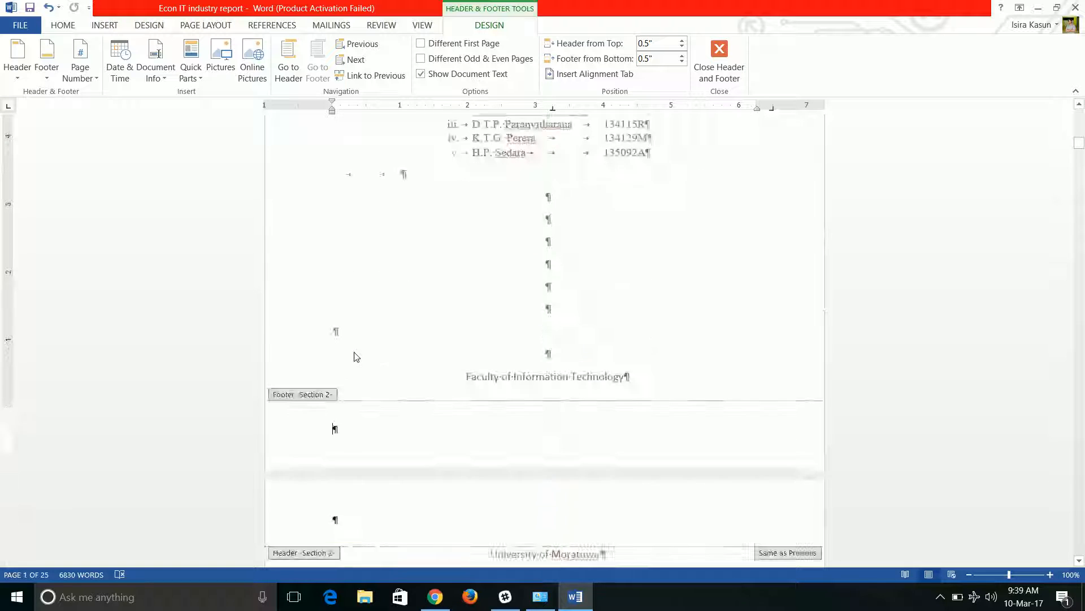
{"action": "scroll", "coordinate": [344, 416], "scroll_direction": "down", "scroll_amount": 5}
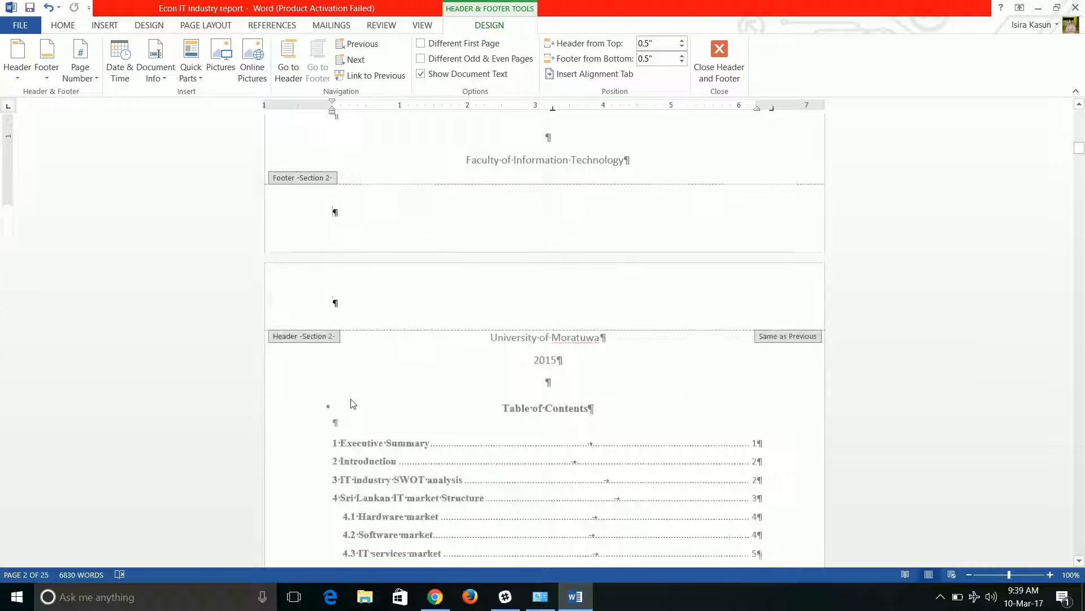
{"action": "scroll", "coordinate": [356, 379], "scroll_direction": "down", "scroll_amount": 8}
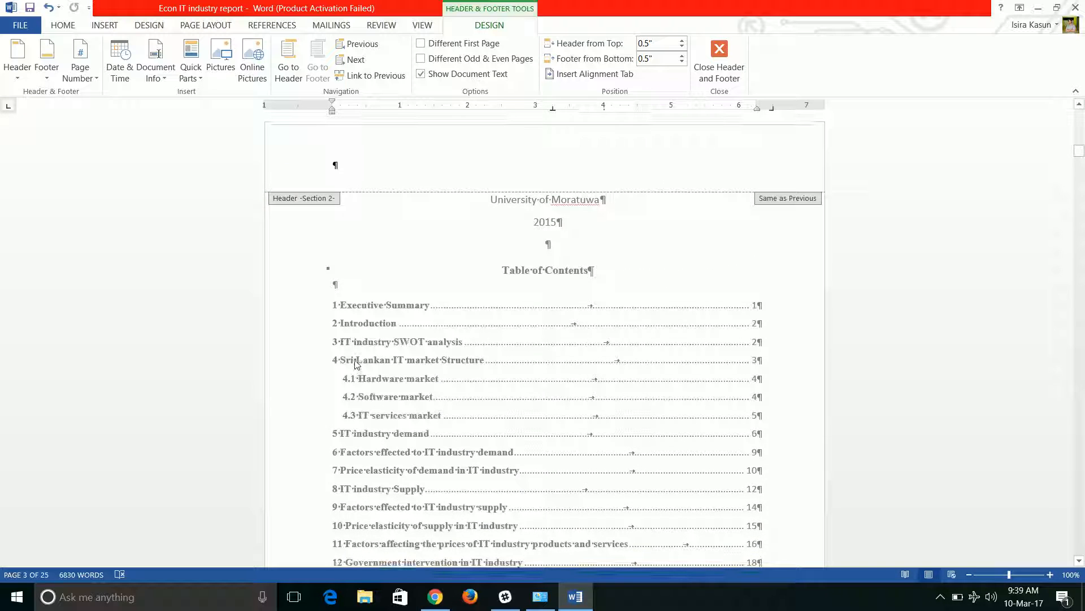
{"action": "scroll", "coordinate": [357, 365], "scroll_direction": "down", "scroll_amount": 6}
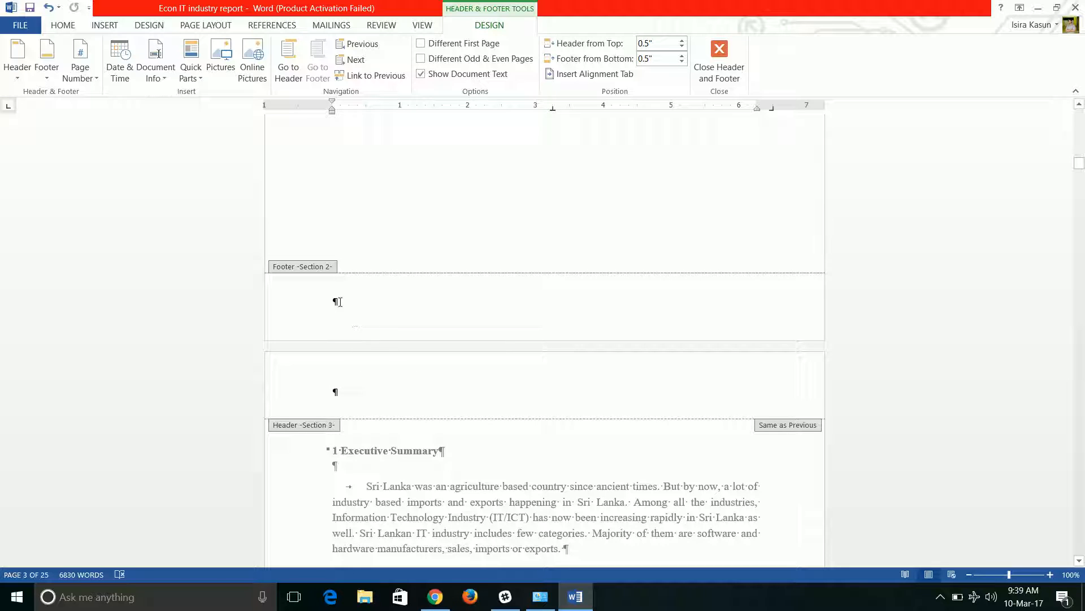
{"action": "scroll", "coordinate": [334, 340], "scroll_direction": "down", "scroll_amount": 20}
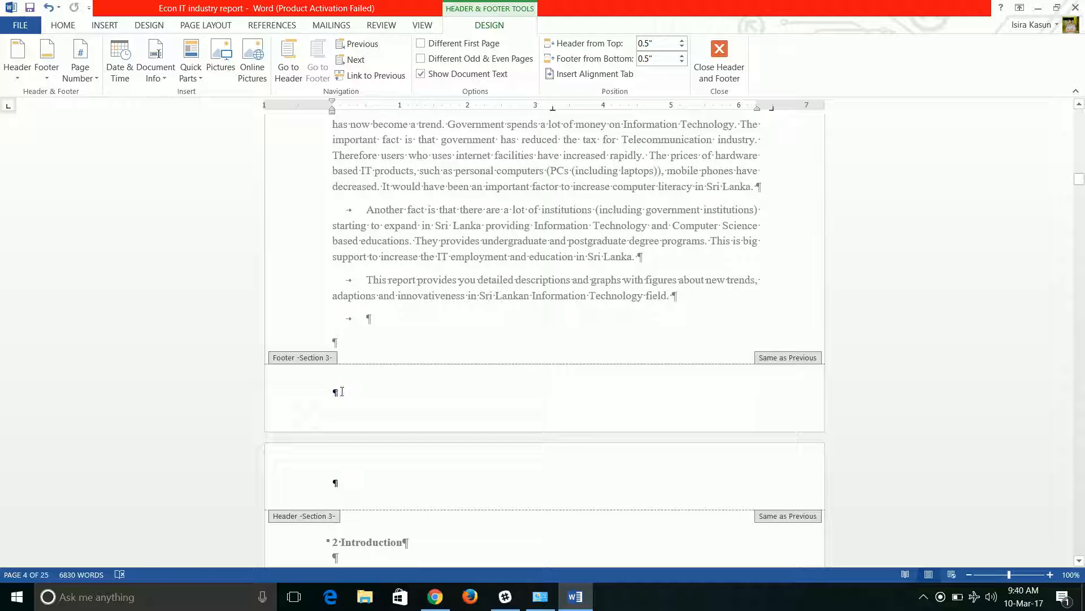
{"action": "left_click", "coordinate": [342, 391]}
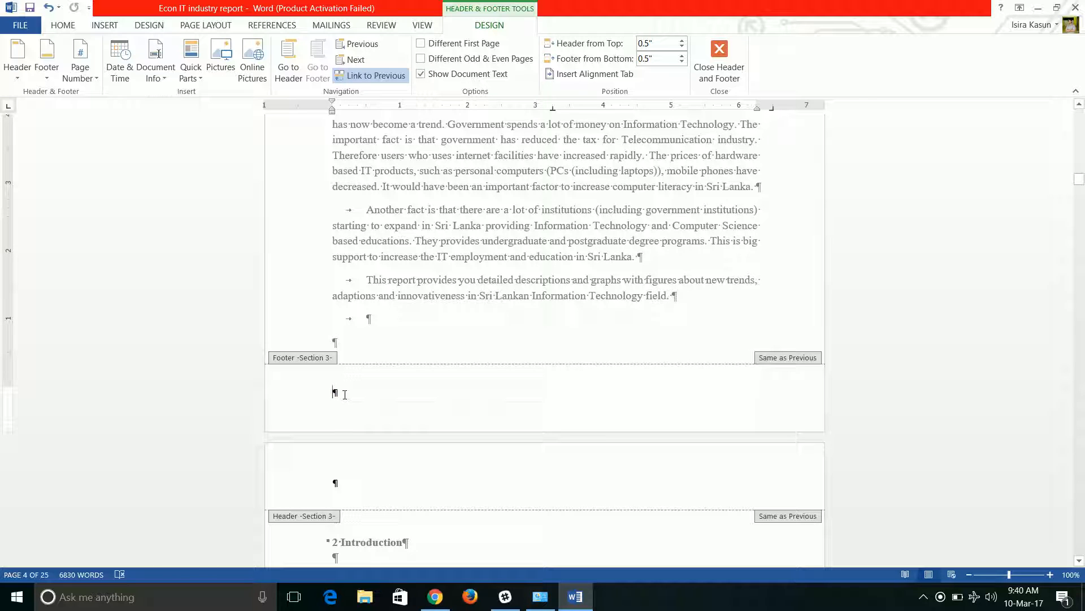
{"action": "left_click", "coordinate": [368, 76]}
{"action": "scroll", "coordinate": [382, 362], "scroll_direction": "up", "scroll_amount": 3}
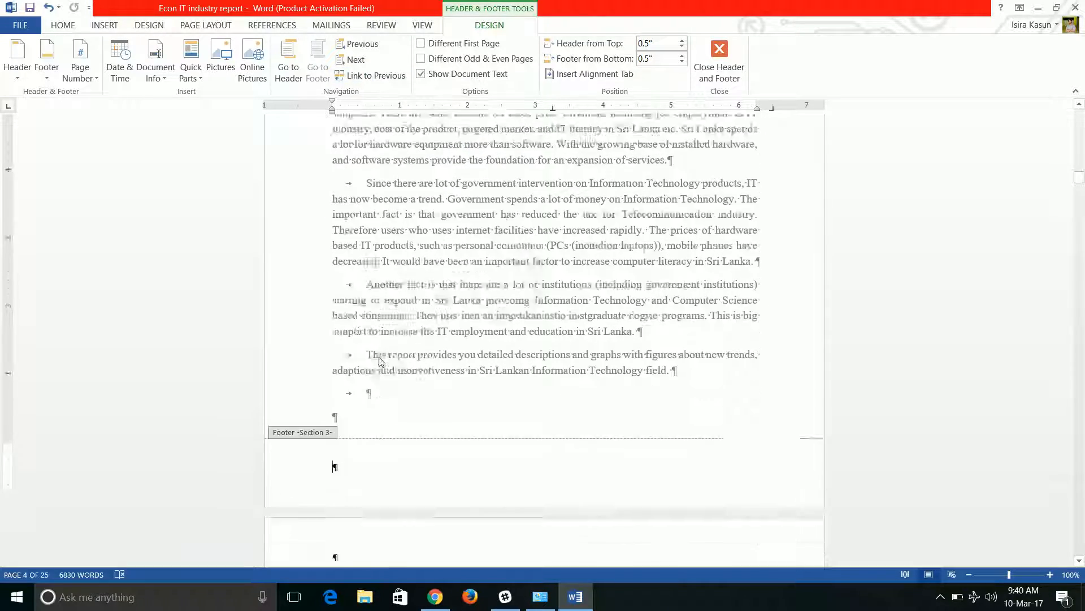
{"action": "scroll", "coordinate": [378, 362], "scroll_direction": "up", "scroll_amount": 10}
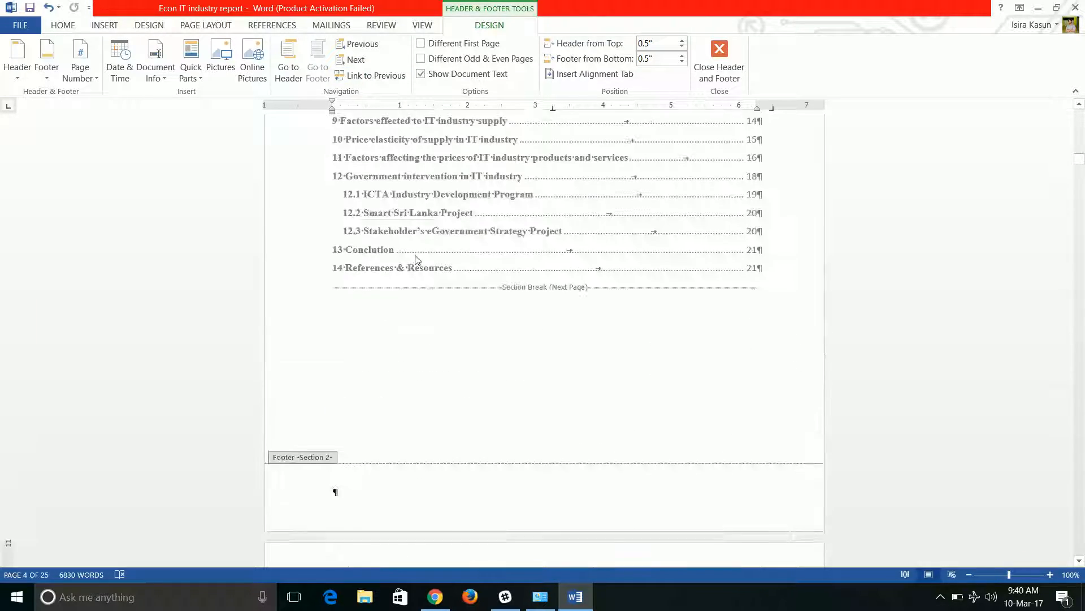
{"action": "scroll", "coordinate": [417, 261], "scroll_direction": "up", "scroll_amount": 12}
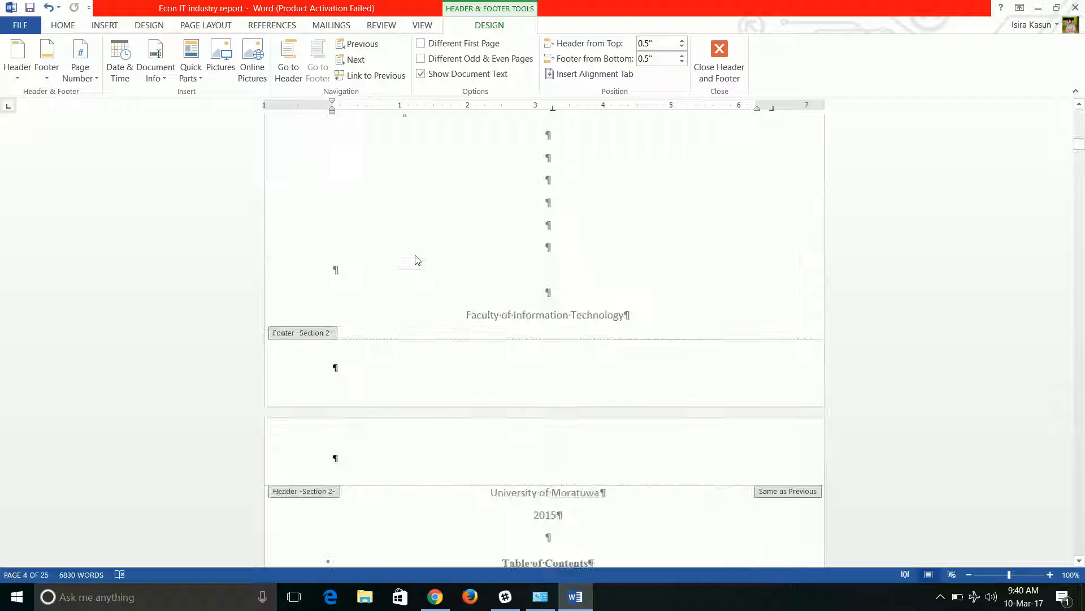
Close the header and footer view and hide the formatting marks
{"action": "scroll", "coordinate": [411, 284], "scroll_direction": "up", "scroll_amount": 15}
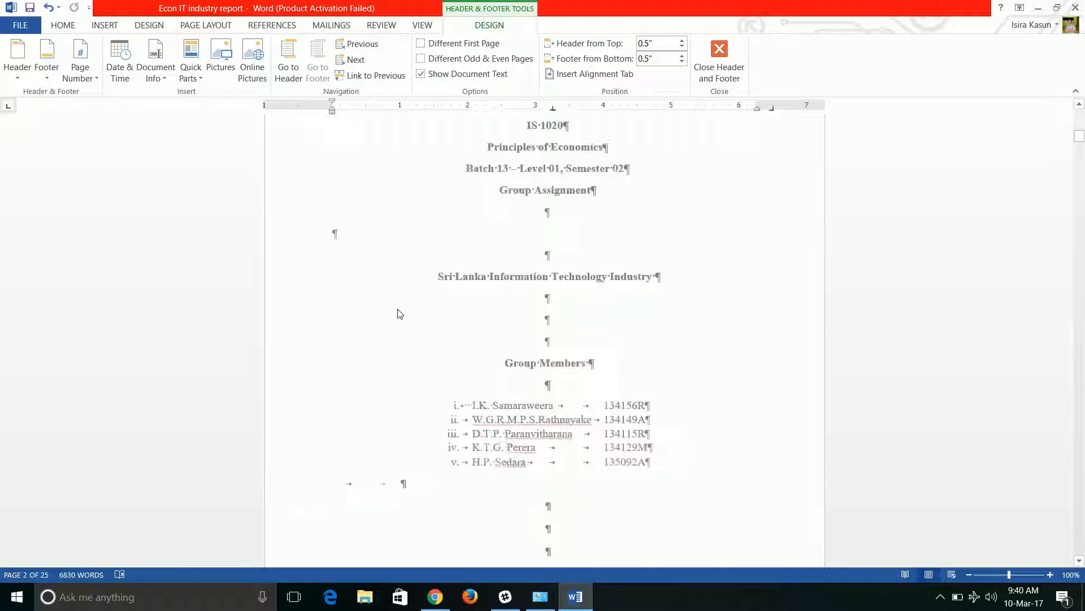
{"action": "scroll", "coordinate": [399, 296], "scroll_direction": "up", "scroll_amount": 4}
{"action": "scroll", "coordinate": [400, 298], "scroll_direction": "down", "scroll_amount": 14}
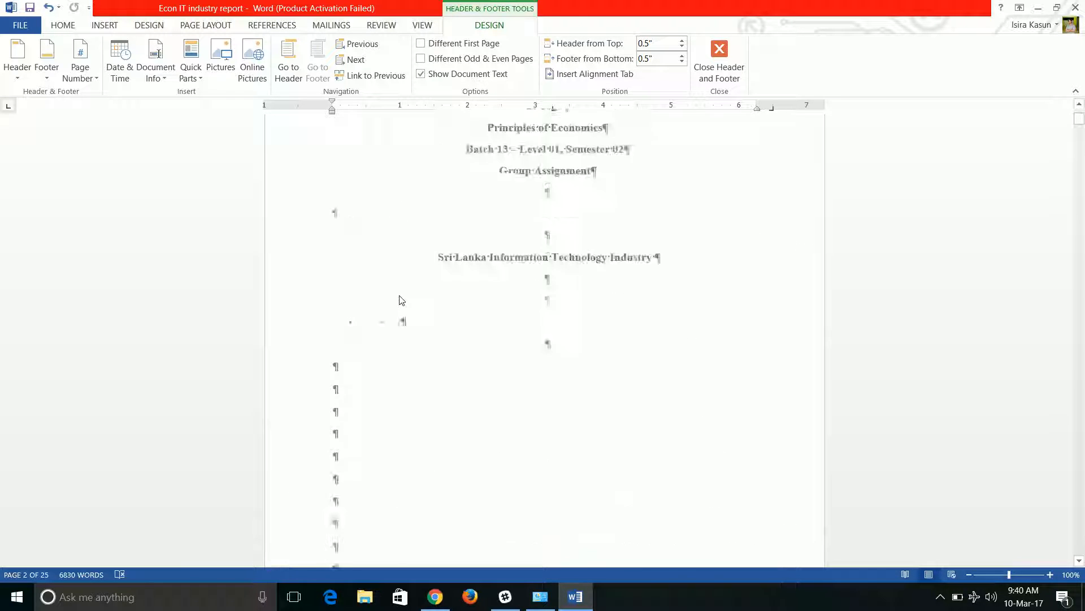
{"action": "scroll", "coordinate": [402, 298], "scroll_direction": "up", "scroll_amount": 3}
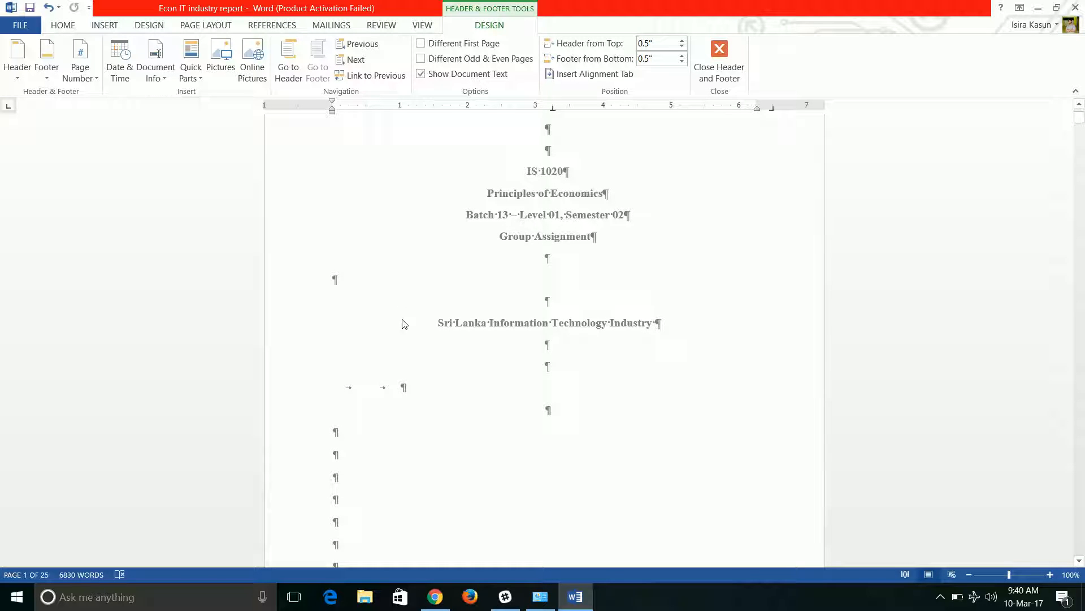
{"action": "scroll", "coordinate": [417, 363], "scroll_direction": "down", "scroll_amount": 5}
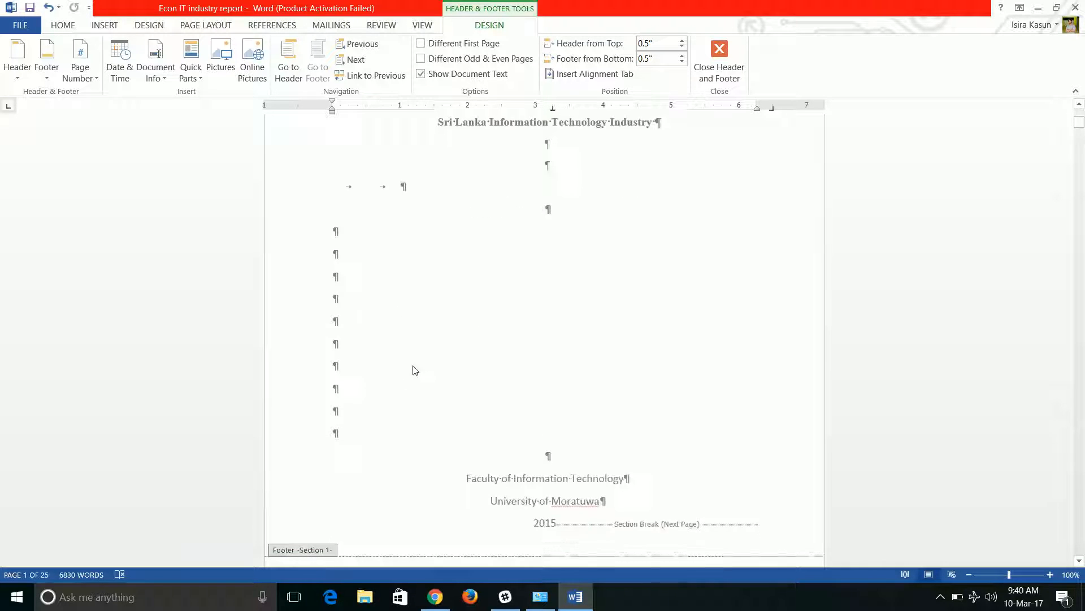
{"action": "left_click", "coordinate": [722, 50]}
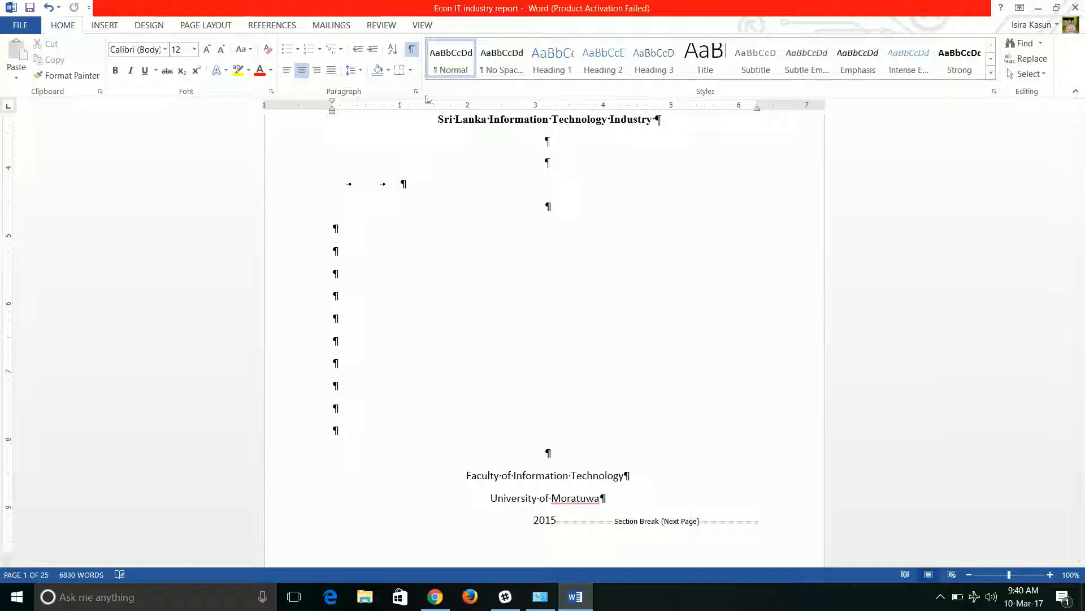
{"action": "left_click", "coordinate": [412, 51]}
Scroll through the cover page and title page to review the layout
{"action": "scroll", "coordinate": [510, 362], "scroll_direction": "down", "scroll_amount": 5}
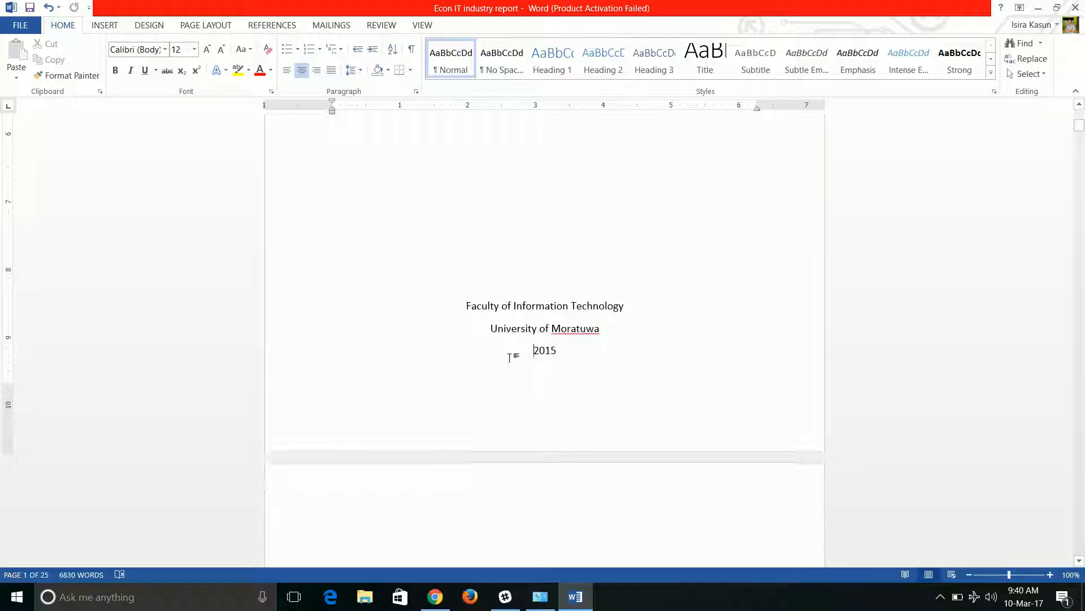
{"action": "scroll", "coordinate": [510, 358], "scroll_direction": "up", "scroll_amount": 10}
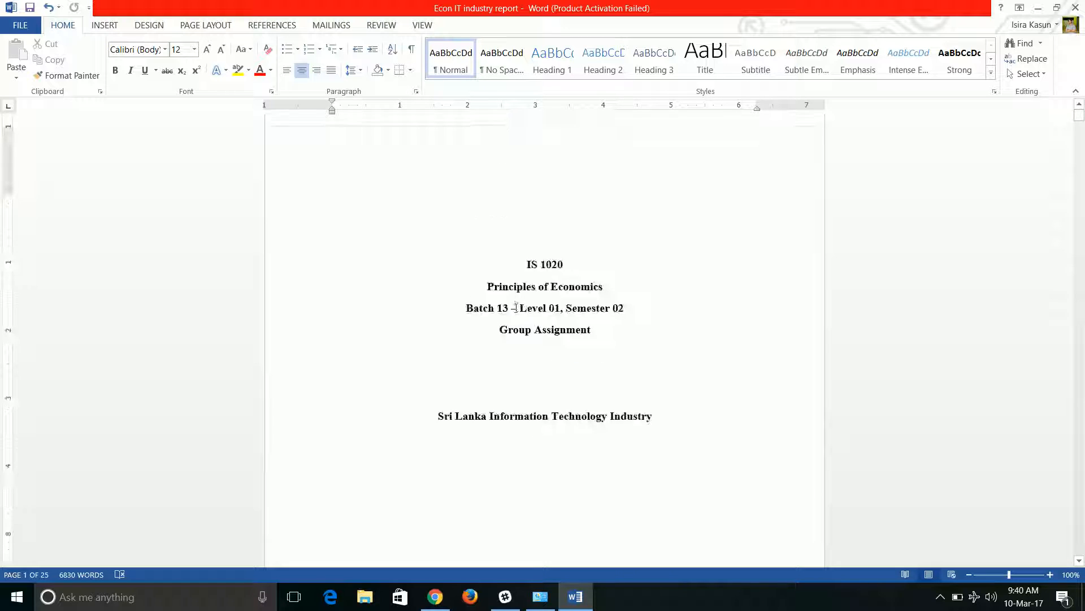
{"action": "scroll", "coordinate": [512, 309], "scroll_direction": "down", "scroll_amount": 3}
{"action": "scroll", "coordinate": [530, 273], "scroll_direction": "up", "scroll_amount": 2}
{"action": "scroll", "coordinate": [531, 273], "scroll_direction": "down", "scroll_amount": 6}
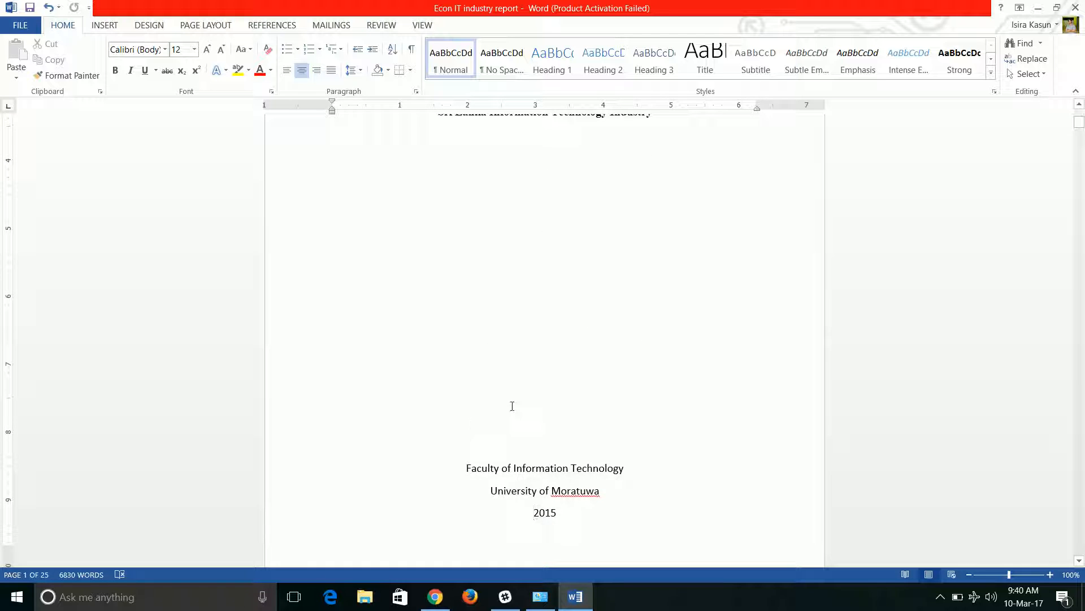
{"action": "scroll", "coordinate": [511, 407], "scroll_direction": "down", "scroll_amount": 17}
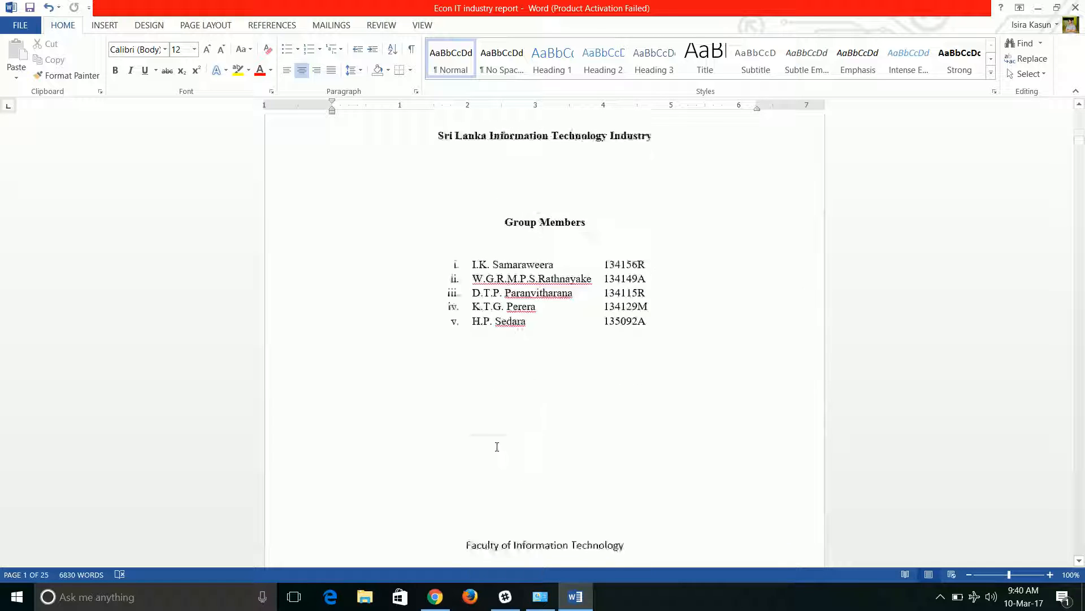
{"action": "scroll", "coordinate": [496, 448], "scroll_direction": "up", "scroll_amount": 8}
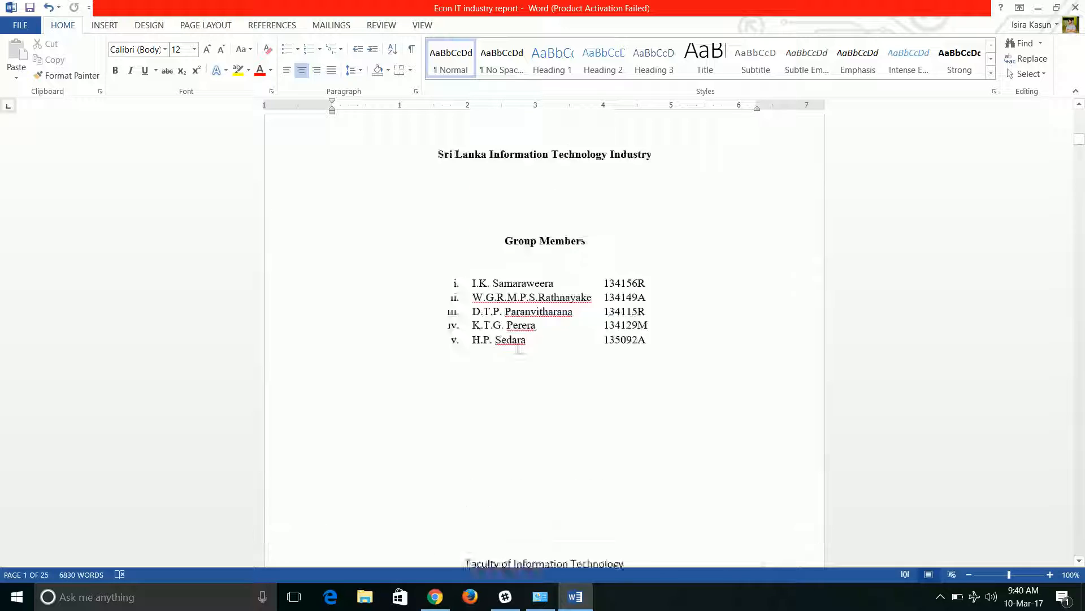
{"action": "scroll", "coordinate": [514, 304], "scroll_direction": "up", "scroll_amount": 3}
{"action": "scroll", "coordinate": [511, 315], "scroll_direction": "down", "scroll_amount": 6}
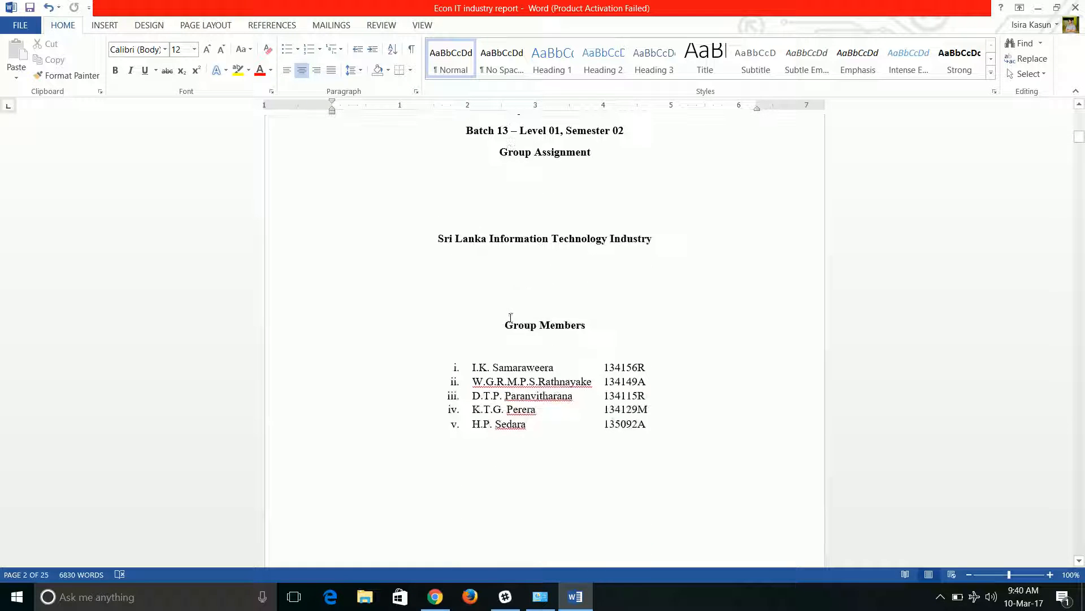
{"action": "scroll", "coordinate": [457, 388], "scroll_direction": "down", "scroll_amount": 2}
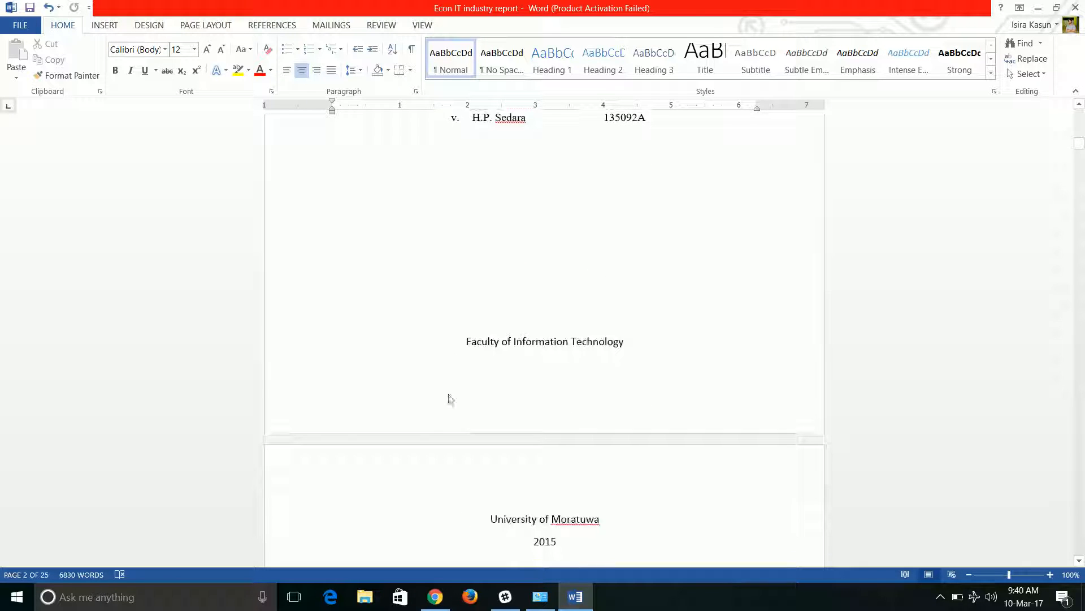
Open the Section 2 footer and insert a Plain Number 2 page number at the bottom of the page
{"action": "double_click", "coordinate": [339, 401]}
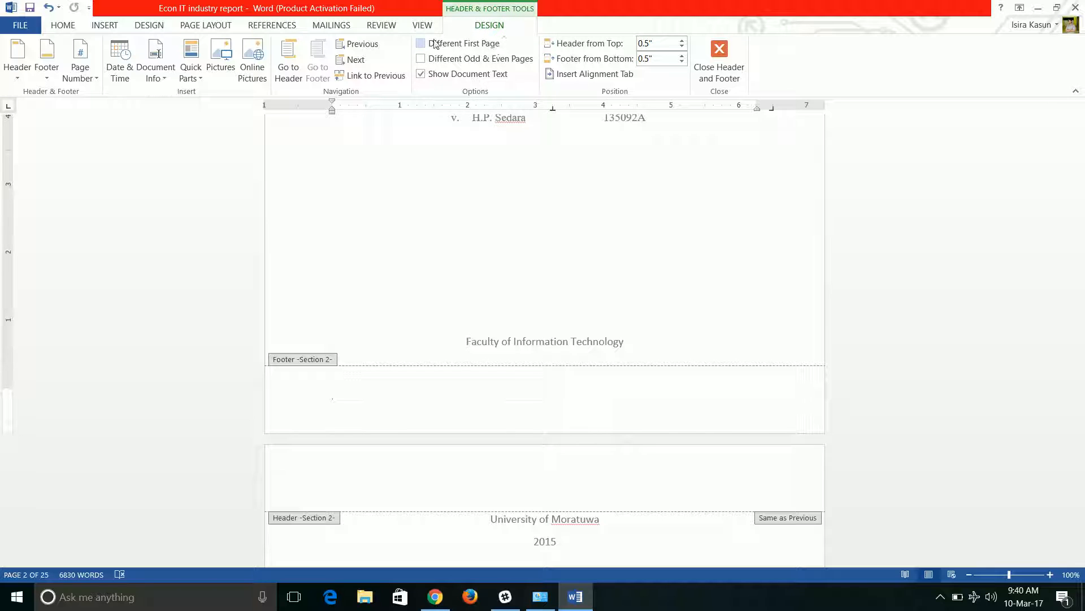
{"action": "left_click", "coordinate": [87, 73]}
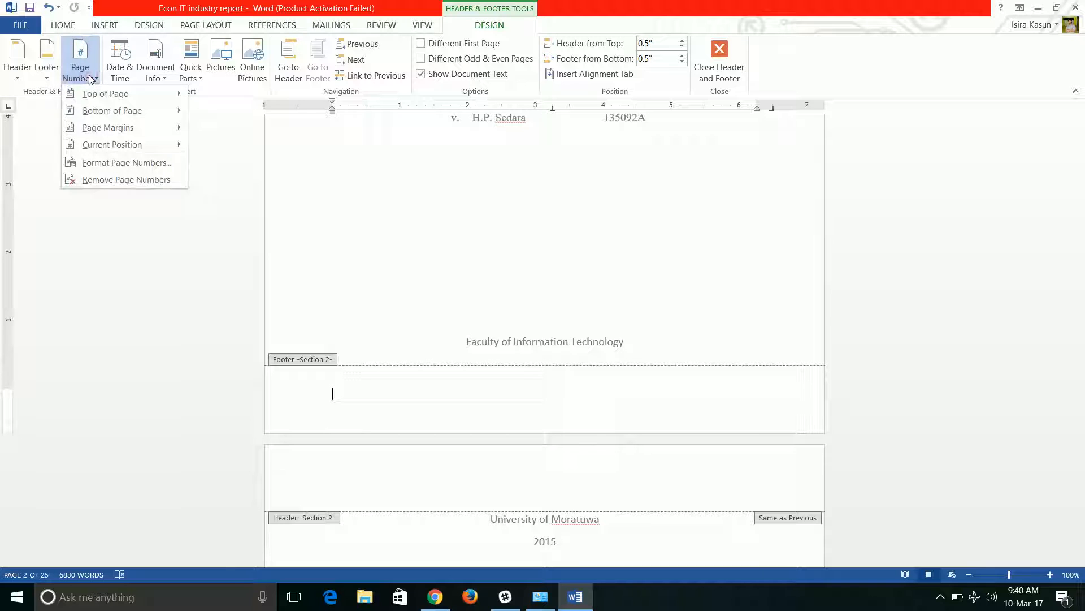
{"action": "left_click", "coordinate": [99, 113]}
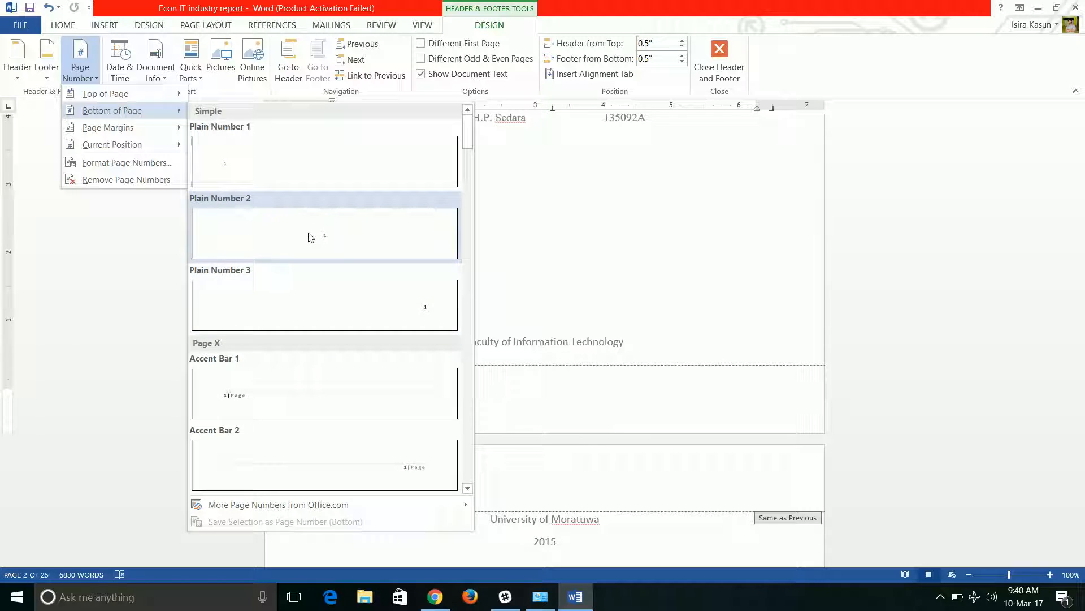
{"action": "left_click", "coordinate": [310, 237]}
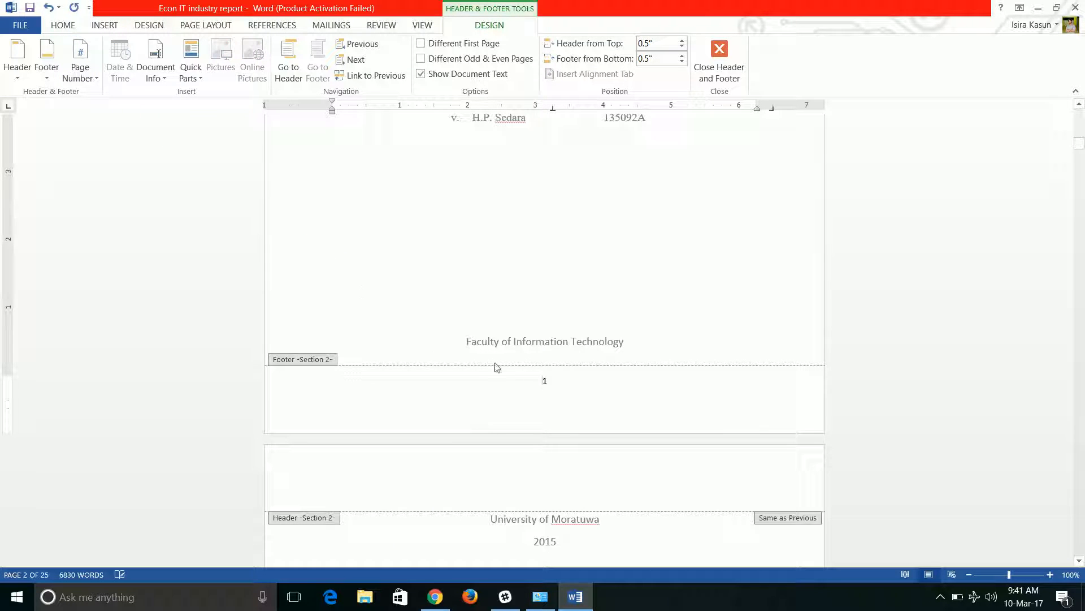
Format the Section 2 page numbers to use the i, ii, iii style
{"action": "scroll", "coordinate": [538, 358], "scroll_direction": "up", "scroll_amount": 10}
{"action": "scroll", "coordinate": [538, 362], "scroll_direction": "down", "scroll_amount": 4}
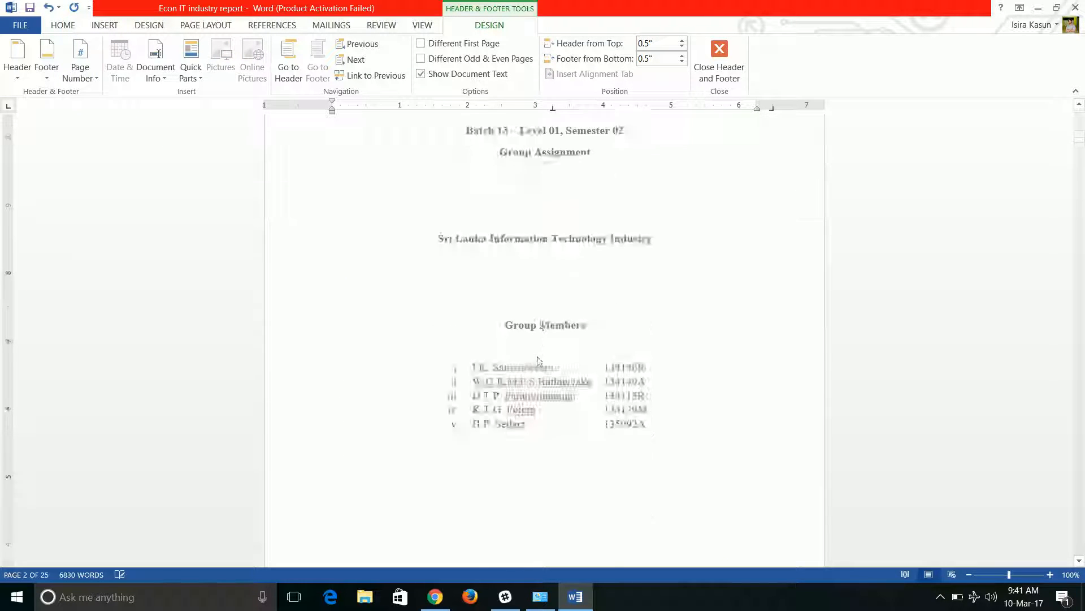
{"action": "scroll", "coordinate": [539, 362], "scroll_direction": "down", "scroll_amount": 20}
{"action": "scroll", "coordinate": [540, 359], "scroll_direction": "up", "scroll_amount": 9}
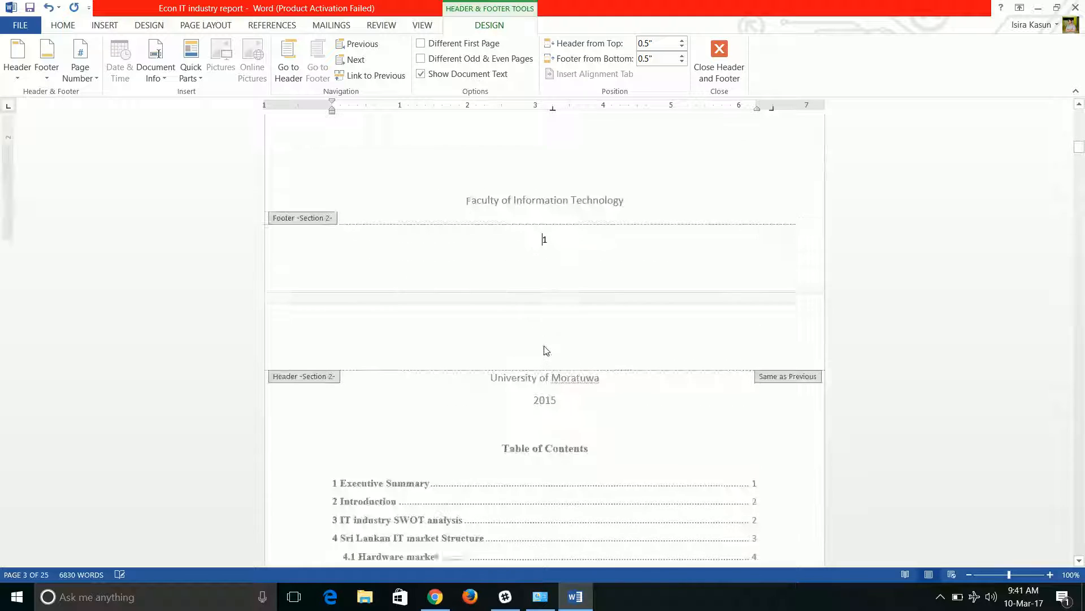
{"action": "scroll", "coordinate": [546, 349], "scroll_direction": "up", "scroll_amount": 10}
{"action": "scroll", "coordinate": [546, 350], "scroll_direction": "down", "scroll_amount": 8}
{"action": "scroll", "coordinate": [545, 348], "scroll_direction": "up", "scroll_amount": 5}
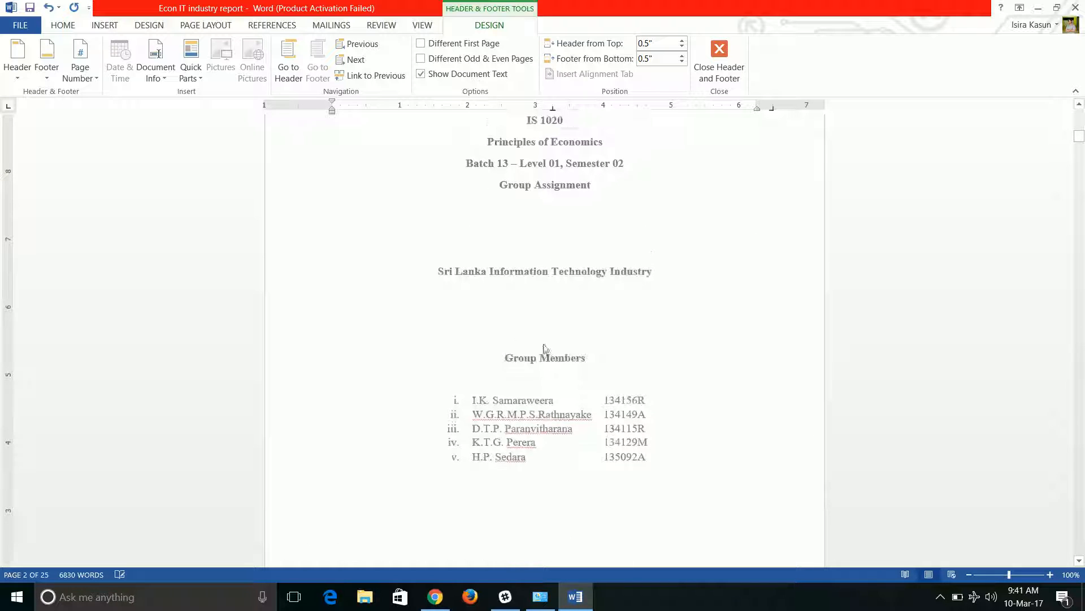
{"action": "left_click", "coordinate": [86, 78]}
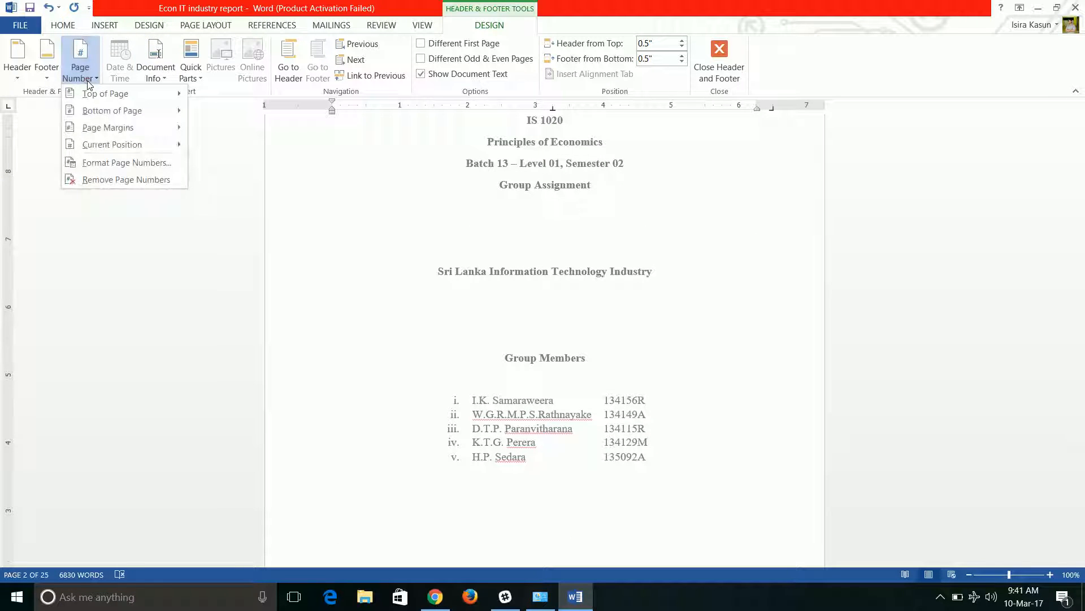
{"action": "left_click", "coordinate": [97, 162]}
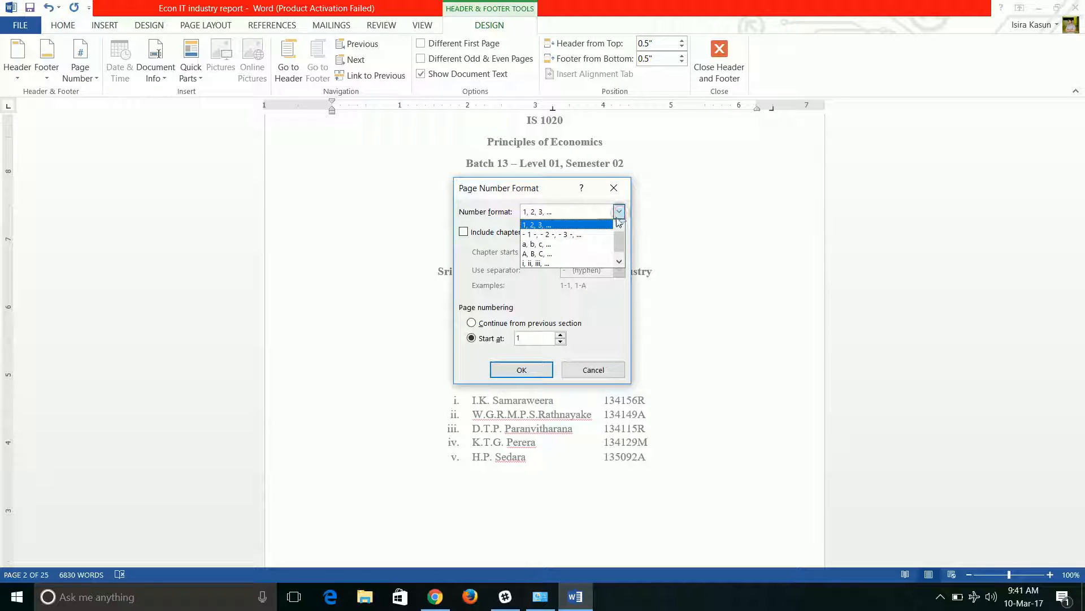
{"action": "left_click", "coordinate": [573, 264]}
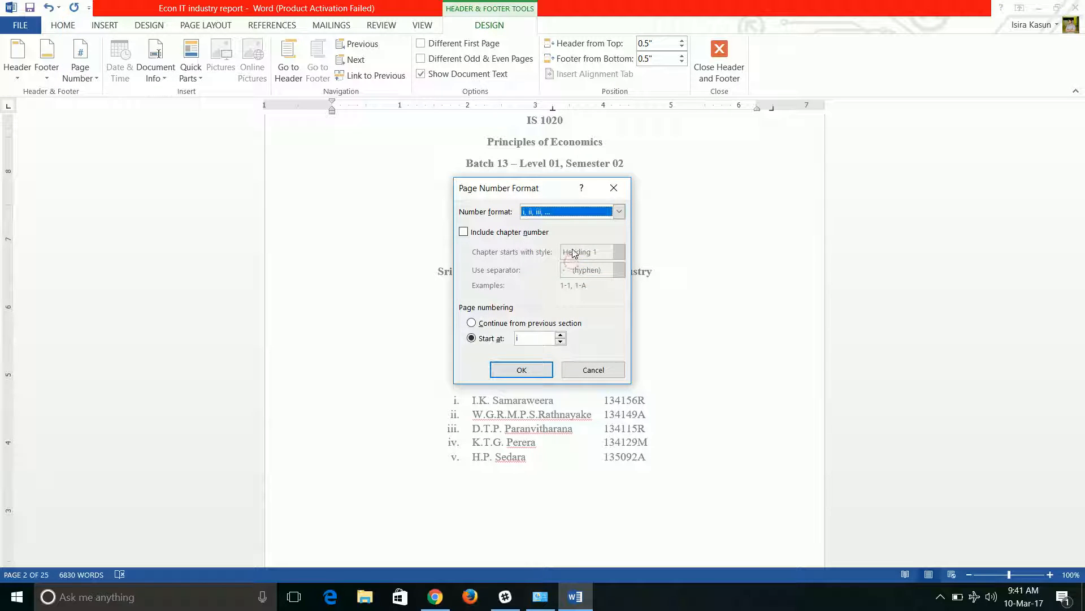
{"action": "left_click", "coordinate": [519, 369]}
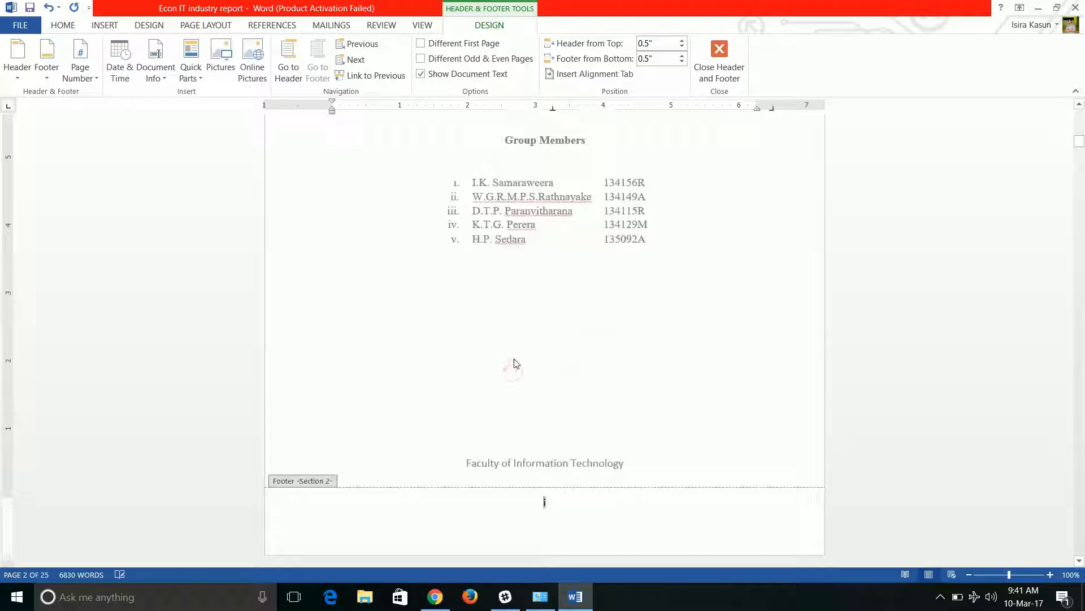
Insert a Plain Number 2 page number at the bottom of the Section 3 footer below the Executive Summary
{"action": "scroll", "coordinate": [530, 375], "scroll_direction": "down", "scroll_amount": 5}
{"action": "scroll", "coordinate": [530, 374], "scroll_direction": "down", "scroll_amount": 10}
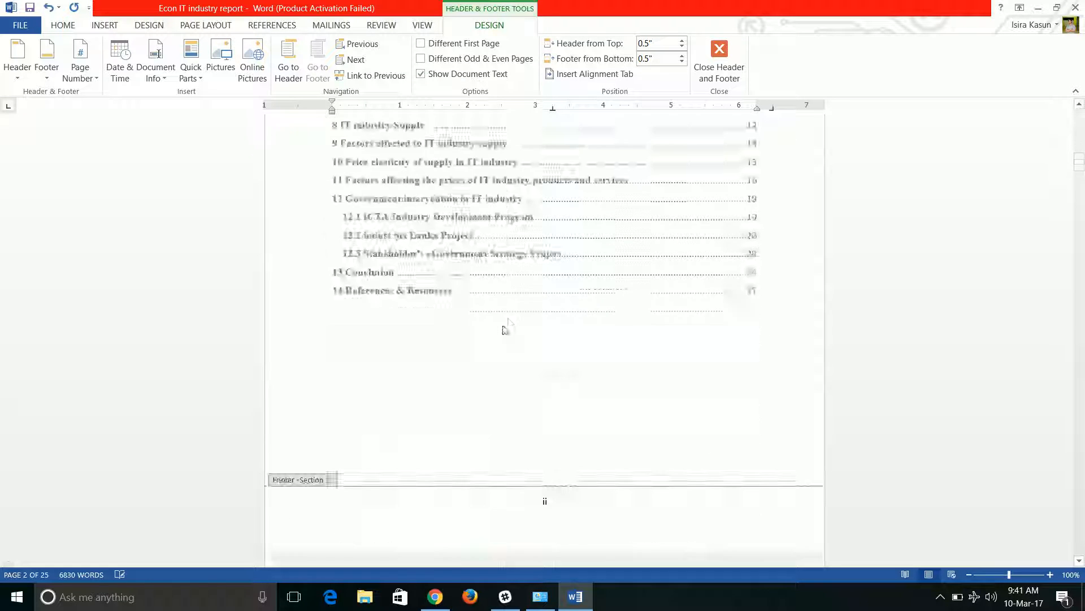
{"action": "scroll", "coordinate": [480, 356], "scroll_direction": "down", "scroll_amount": 8}
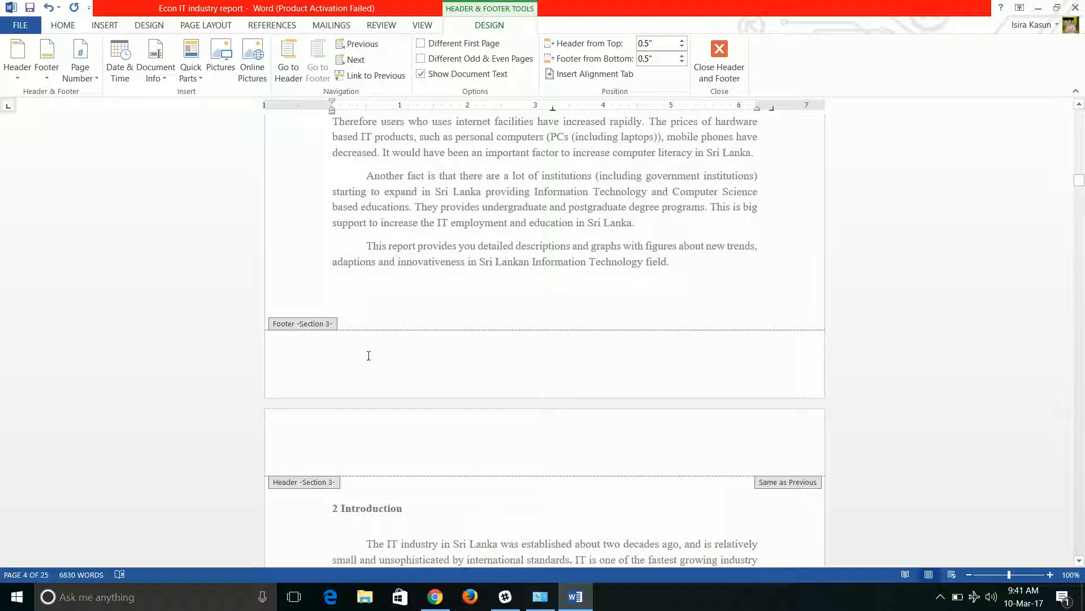
{"action": "left_click", "coordinate": [354, 354]}
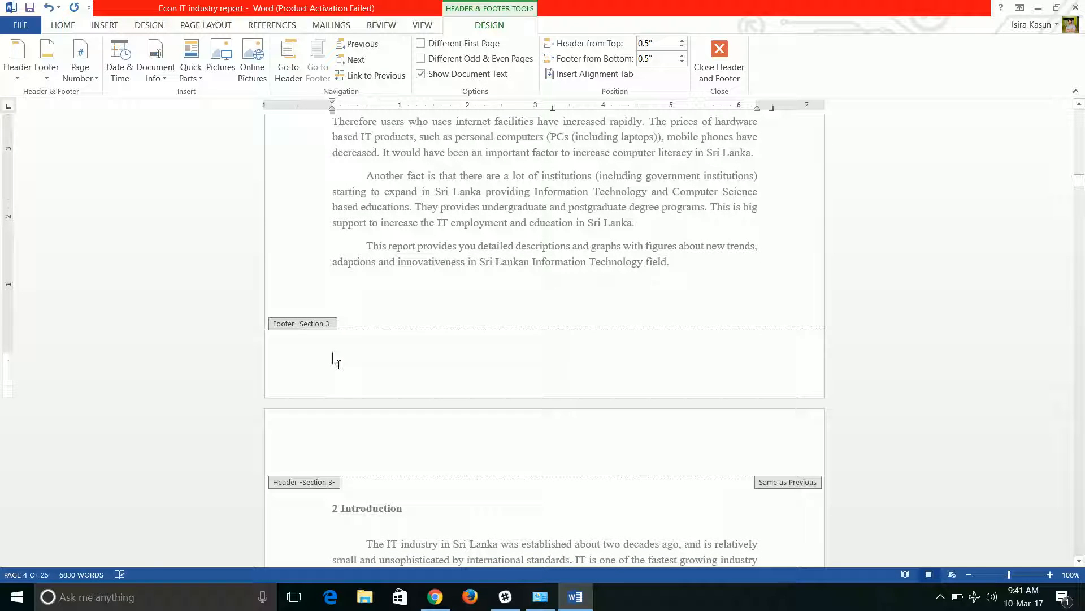
{"action": "left_click", "coordinate": [82, 62]}
{"action": "mouse_move", "coordinate": [87, 114]}
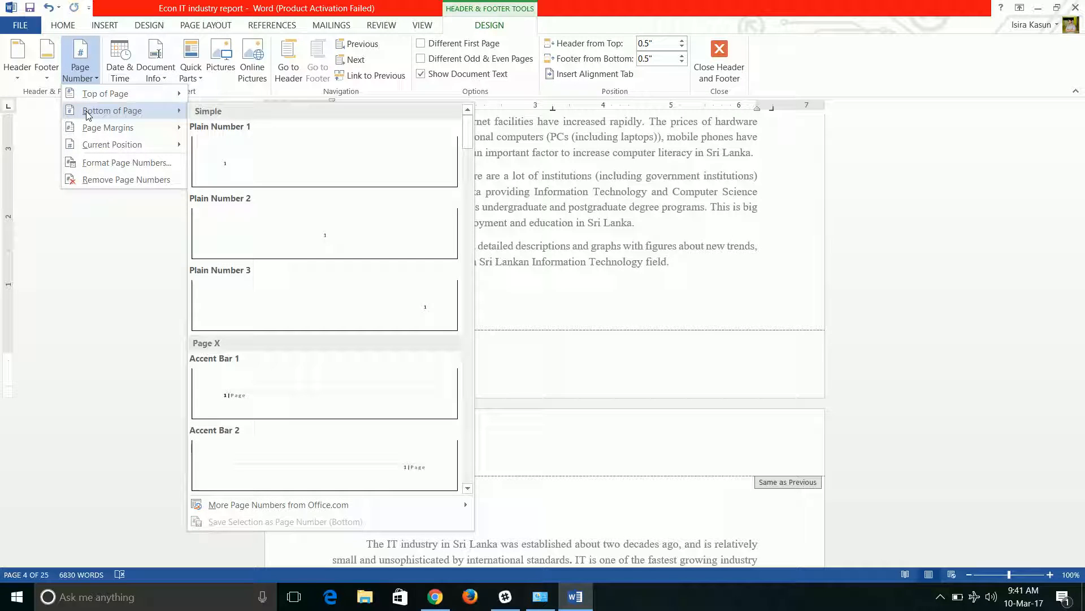
{"action": "left_click", "coordinate": [305, 234]}
Scroll through the Section 3 page numbers and close the header and footer view
{"action": "scroll", "coordinate": [546, 353], "scroll_direction": "up", "scroll_amount": 4}
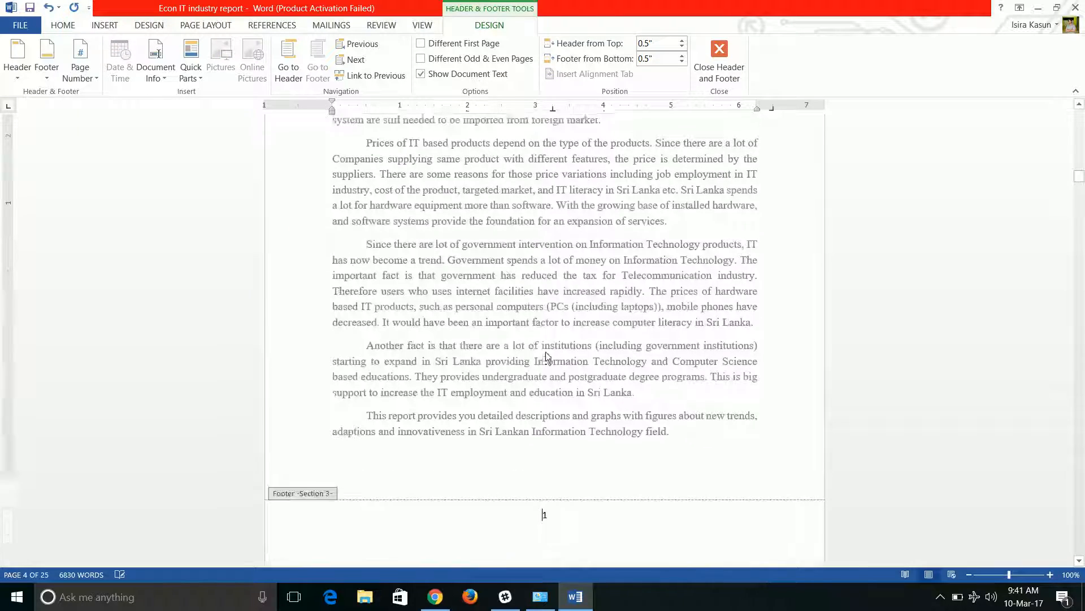
{"action": "scroll", "coordinate": [542, 328], "scroll_direction": "down", "scroll_amount": 10}
{"action": "scroll", "coordinate": [538, 300], "scroll_direction": "down", "scroll_amount": 15}
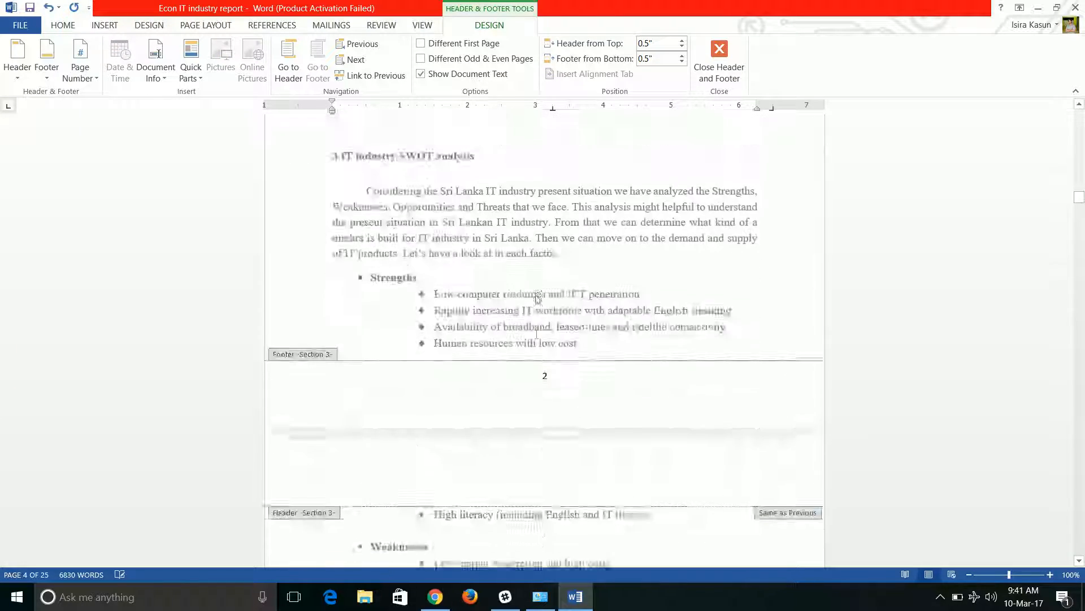
{"action": "scroll", "coordinate": [537, 295], "scroll_direction": "down", "scroll_amount": 5}
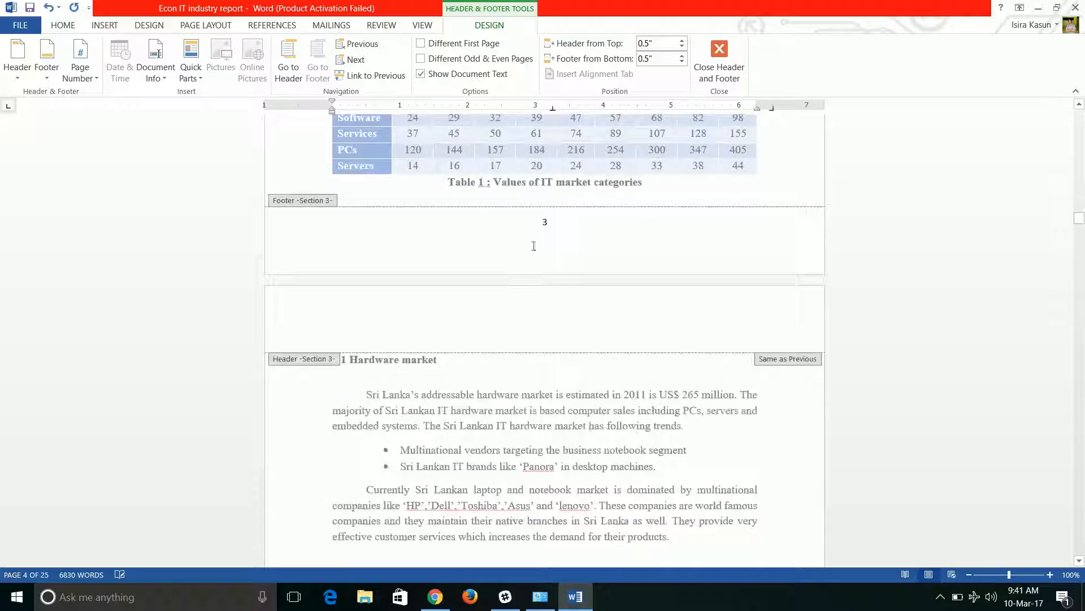
{"action": "scroll", "coordinate": [547, 252], "scroll_direction": "up", "scroll_amount": 15}
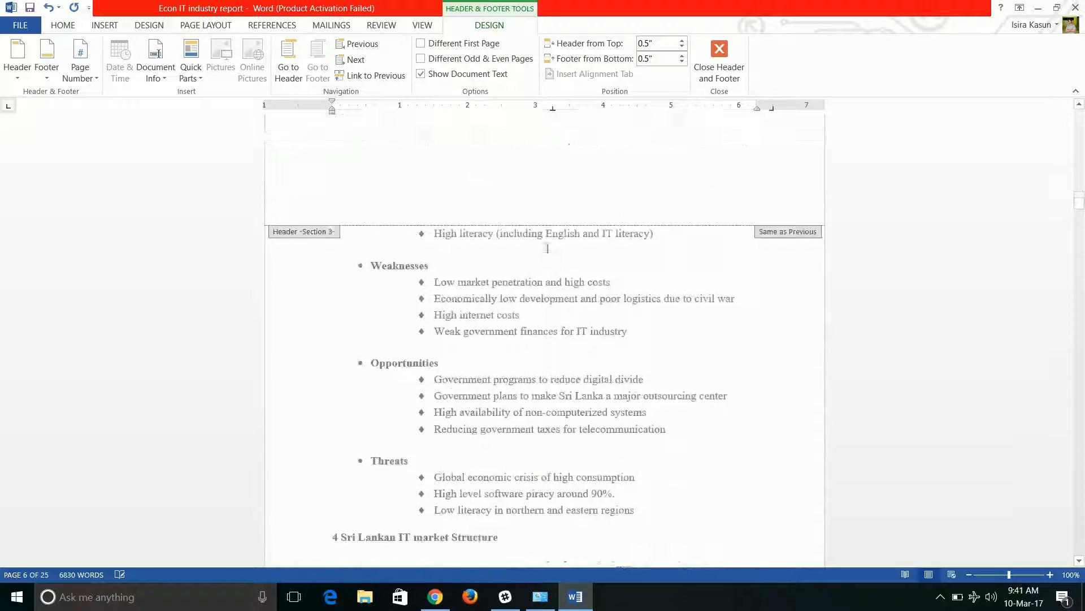
{"action": "scroll", "coordinate": [547, 249], "scroll_direction": "up", "scroll_amount": 15}
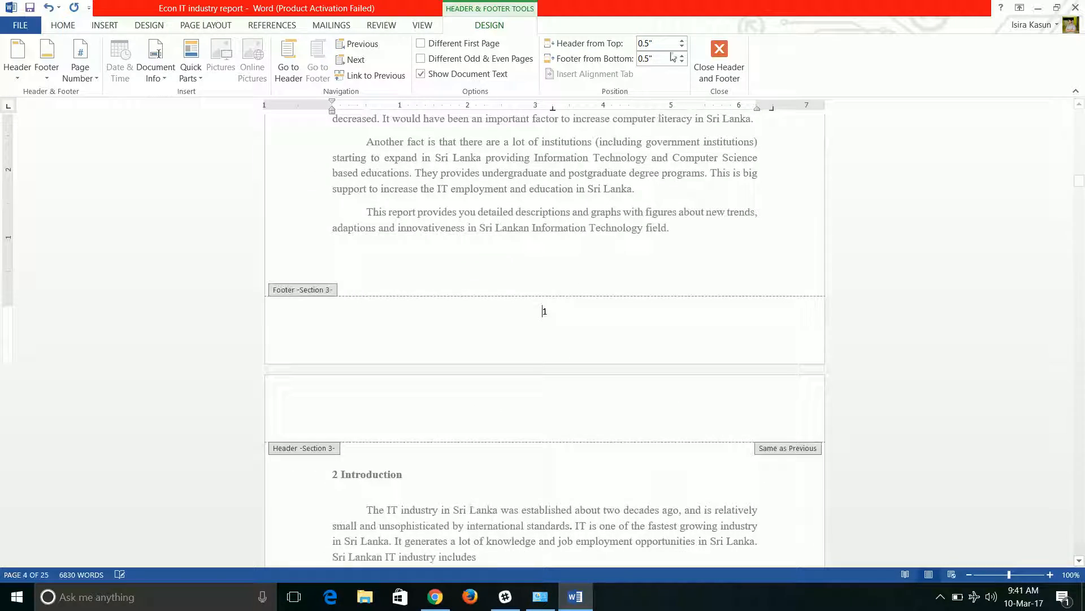
{"action": "left_click", "coordinate": [720, 56]}
Scroll through the table of contents and first report pages to review the page numbering
{"action": "left_click_drag", "start_coordinate": [1077, 157], "coordinate": [1077, 121]}
{"action": "scroll", "coordinate": [707, 225], "scroll_direction": "down", "scroll_amount": 3}
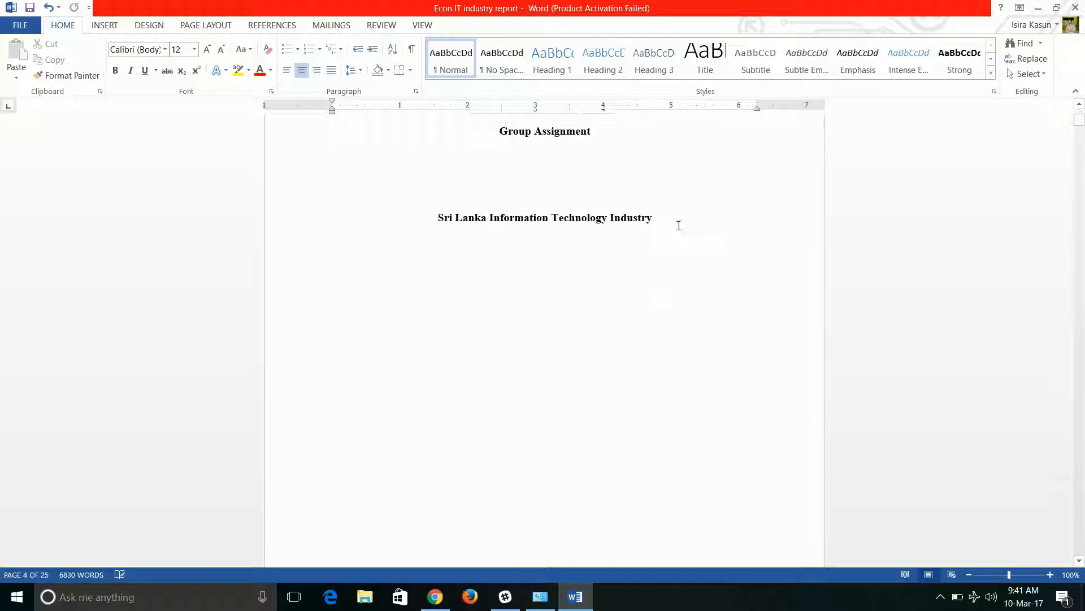
{"action": "scroll", "coordinate": [548, 260], "scroll_direction": "down", "scroll_amount": 7}
{"action": "scroll", "coordinate": [548, 257], "scroll_direction": "up", "scroll_amount": 10}
{"action": "scroll", "coordinate": [548, 258], "scroll_direction": "up", "scroll_amount": 10}
{"action": "scroll", "coordinate": [544, 271], "scroll_direction": "down", "scroll_amount": 6}
{"action": "scroll", "coordinate": [526, 250], "scroll_direction": "down", "scroll_amount": 8}
{"action": "scroll", "coordinate": [497, 268], "scroll_direction": "down", "scroll_amount": 16}
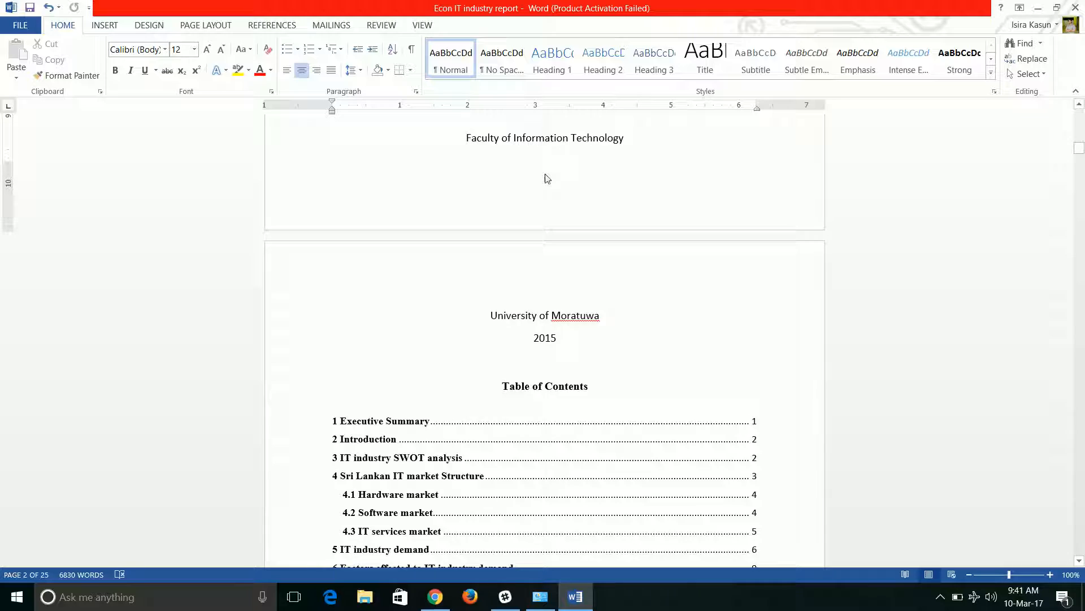
{"action": "scroll", "coordinate": [548, 182], "scroll_direction": "down", "scroll_amount": 18}
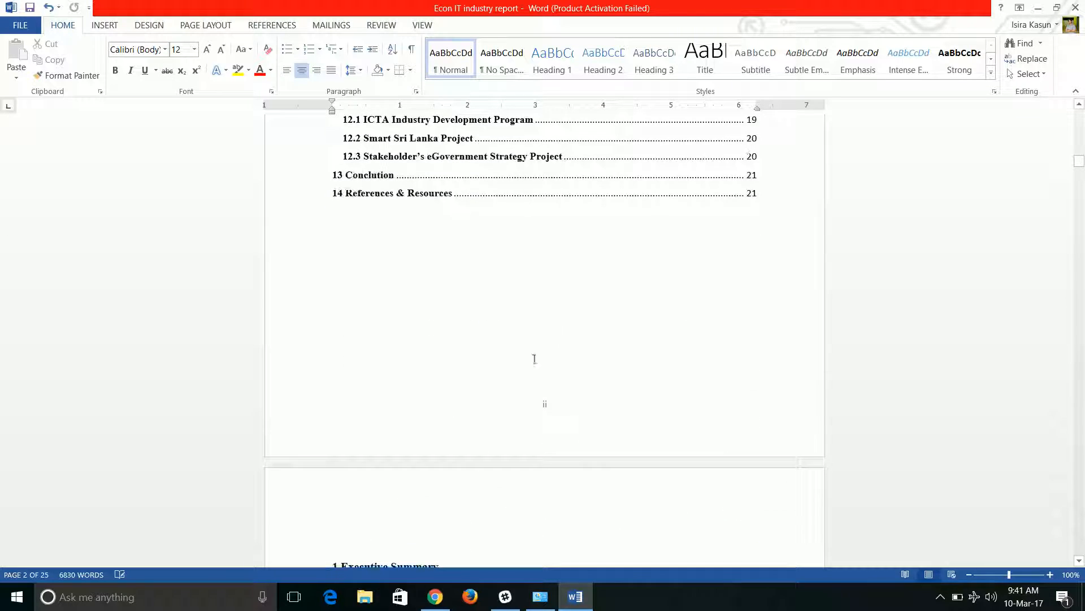
{"action": "scroll", "coordinate": [552, 406], "scroll_direction": "down", "scroll_amount": 12}
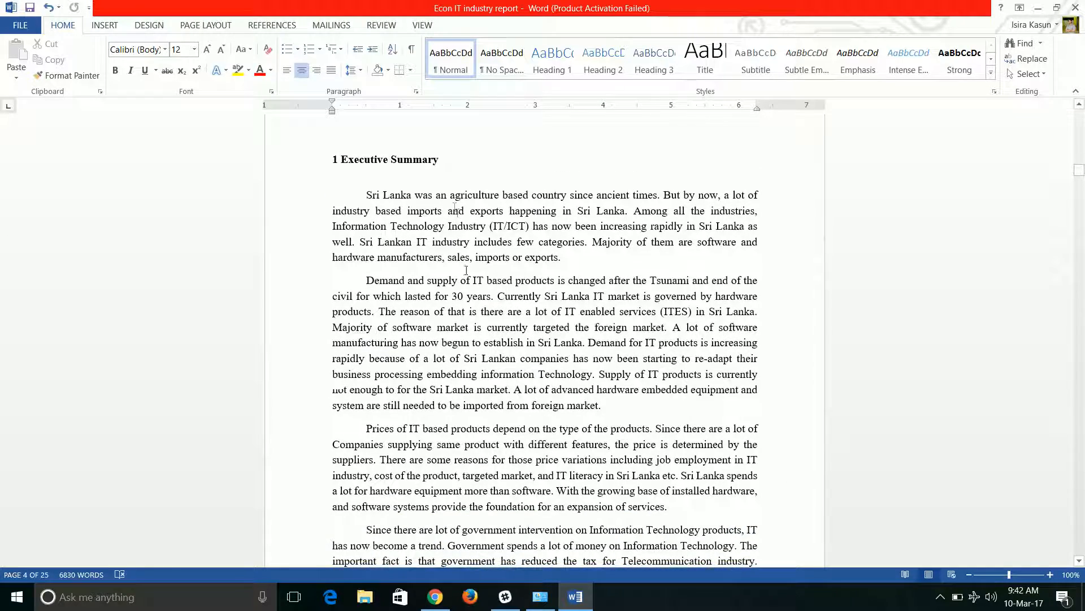
{"action": "scroll", "coordinate": [419, 205], "scroll_direction": "down", "scroll_amount": 16}
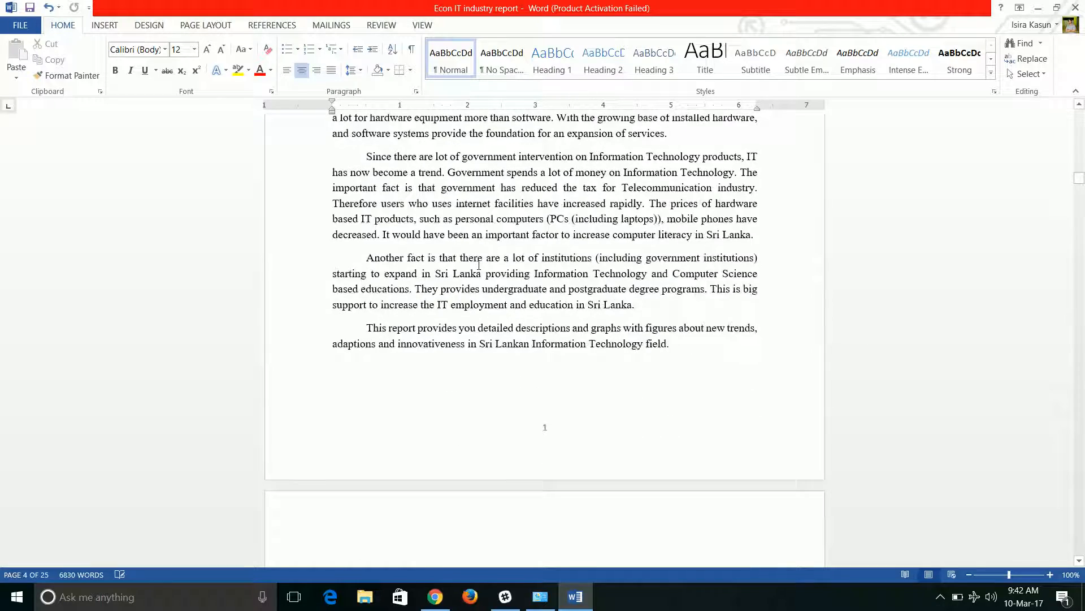
{"action": "scroll", "coordinate": [478, 270], "scroll_direction": "down", "scroll_amount": 14}
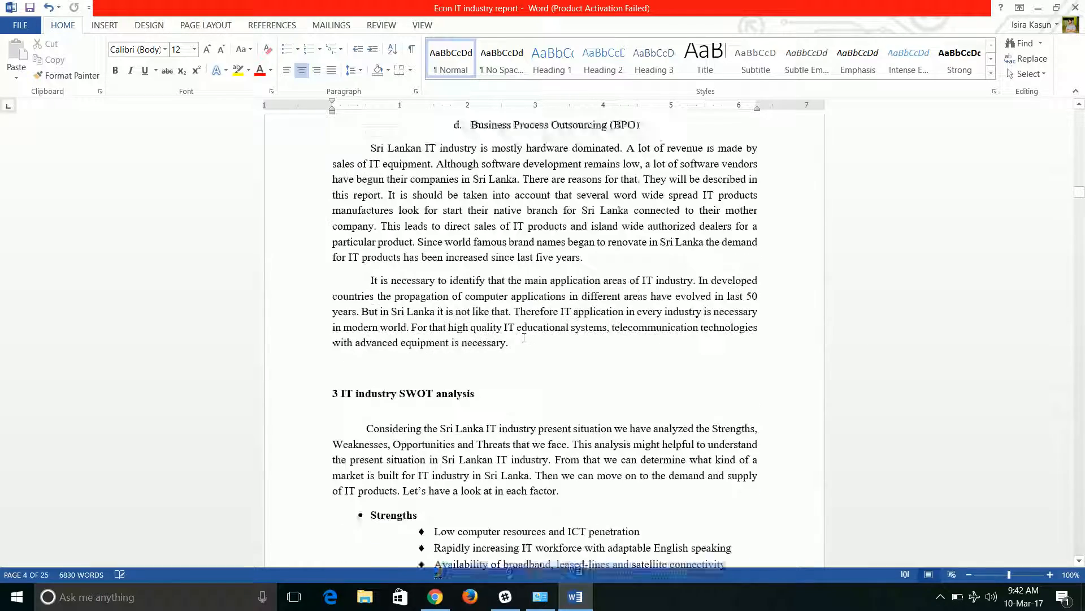
{"action": "scroll", "coordinate": [524, 309], "scroll_direction": "down", "scroll_amount": 12}
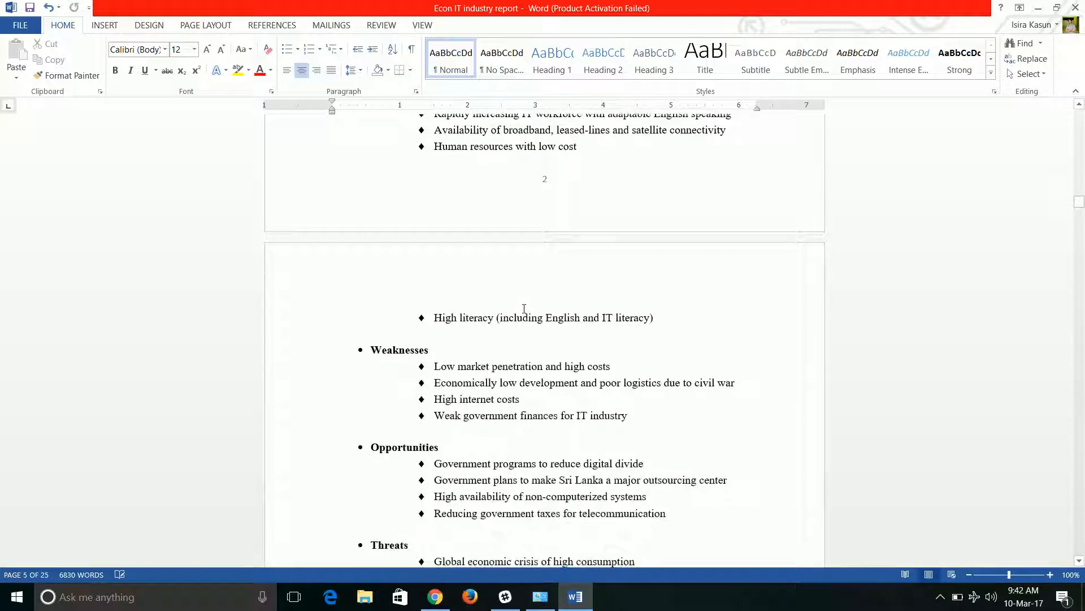
{"action": "scroll", "coordinate": [551, 201], "scroll_direction": "down", "scroll_amount": 11}
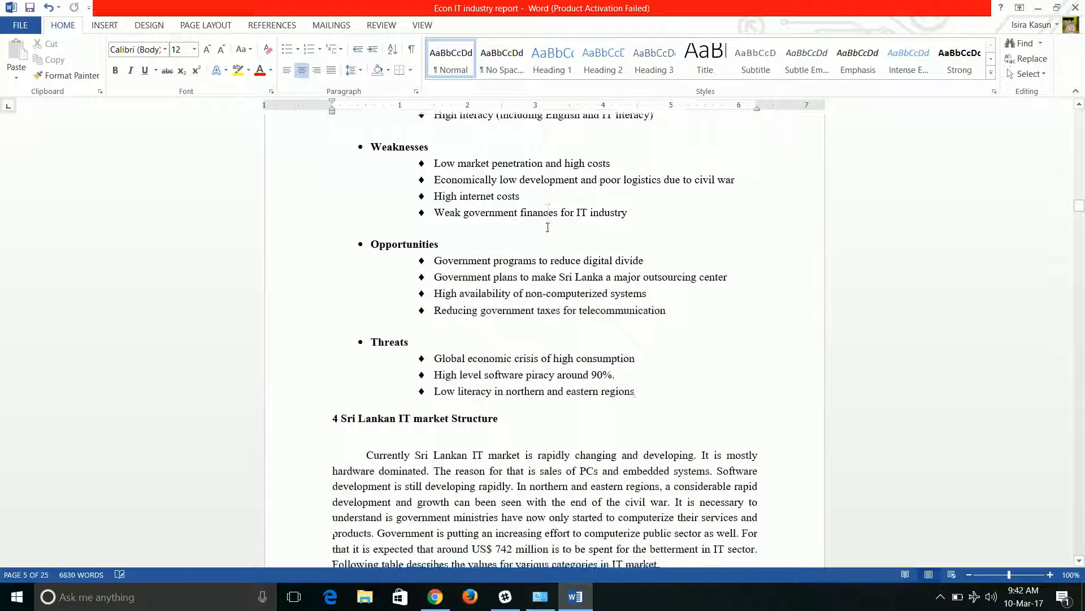